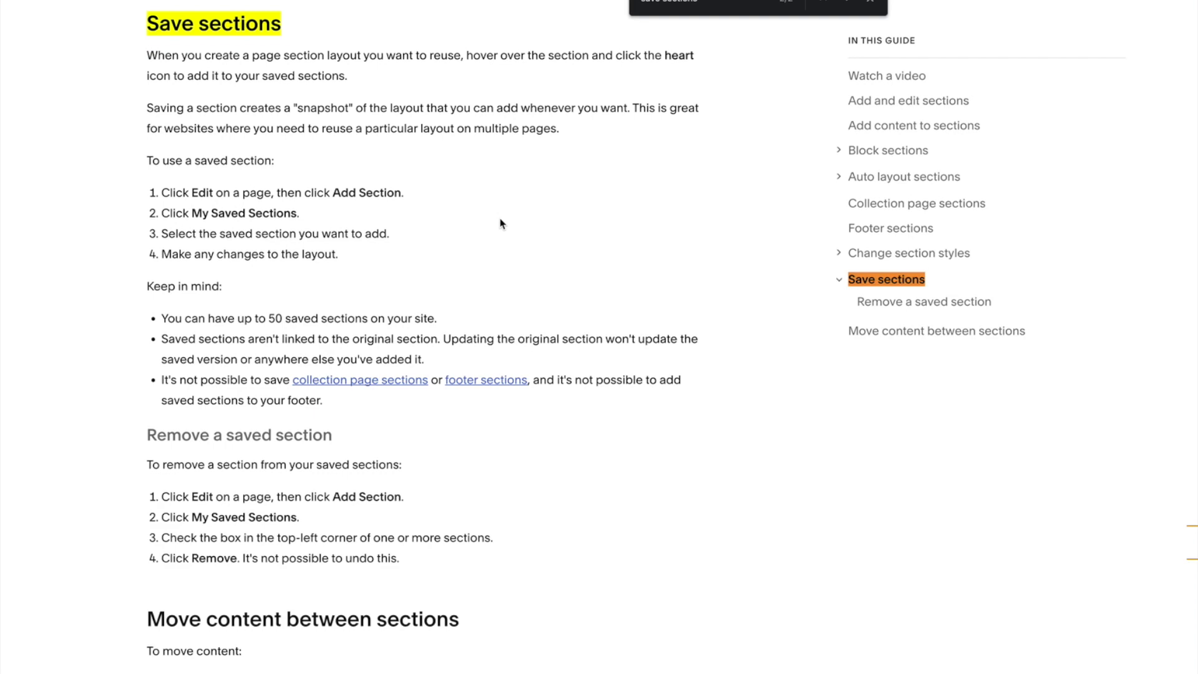
# Save the Home page's "A therapy collective" hero section to saved sections and exit editing.
pyautogui.click(495, 219)
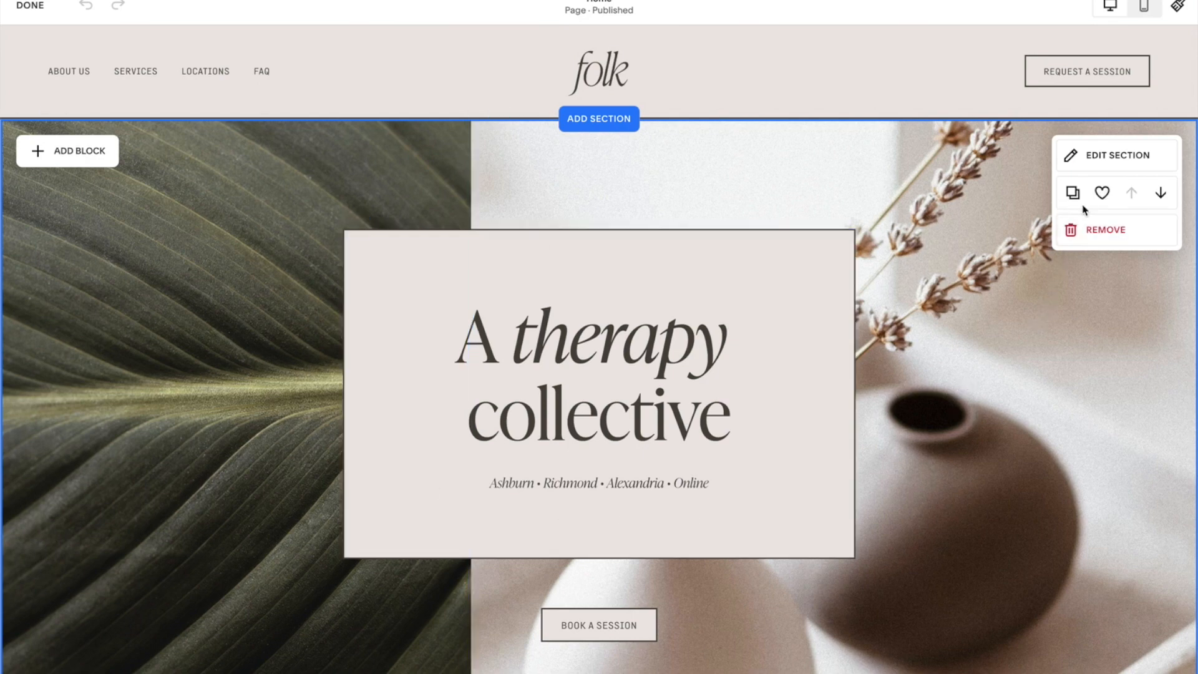
pyautogui.click(1108, 197)
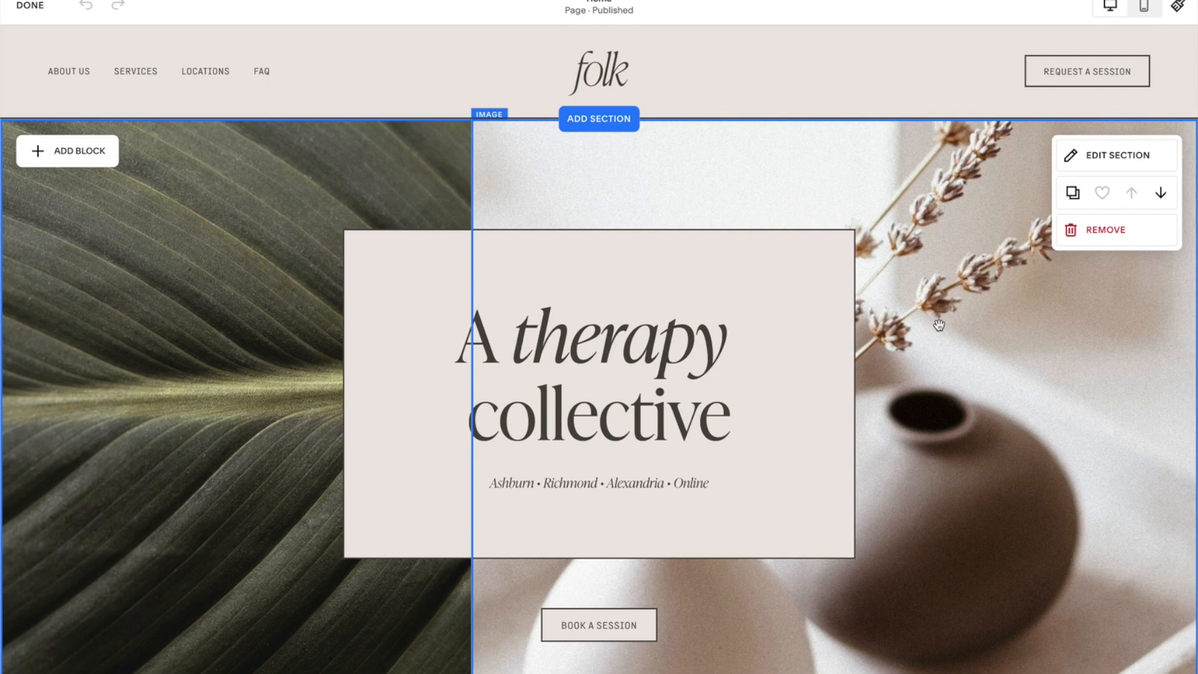
pyautogui.click(29, 5)
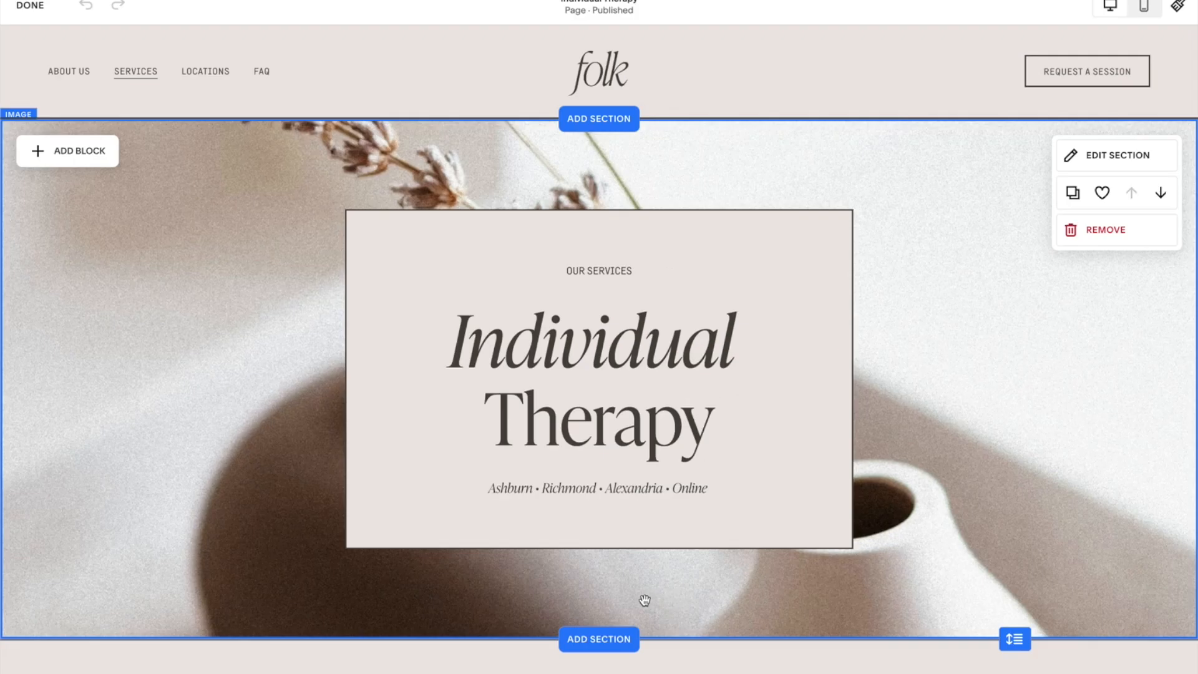
# Add the saved "A therapy collective" section below the Individual Therapy page's hero.
pyautogui.click(599, 639)
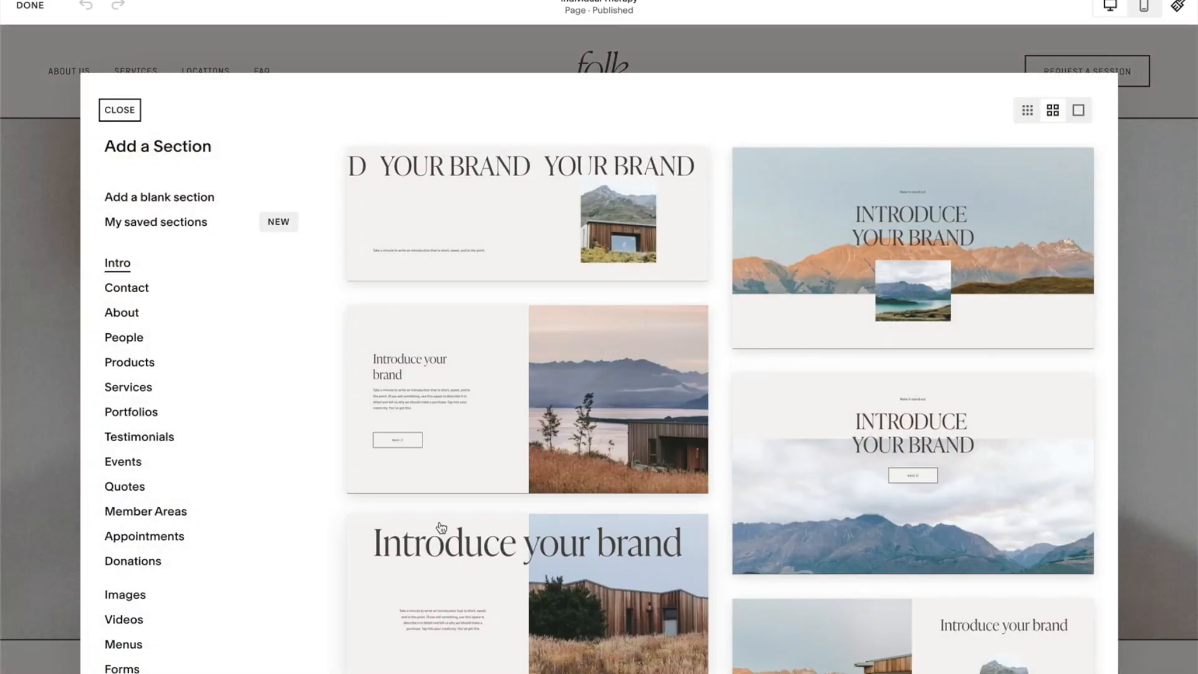
pyautogui.click(191, 231)
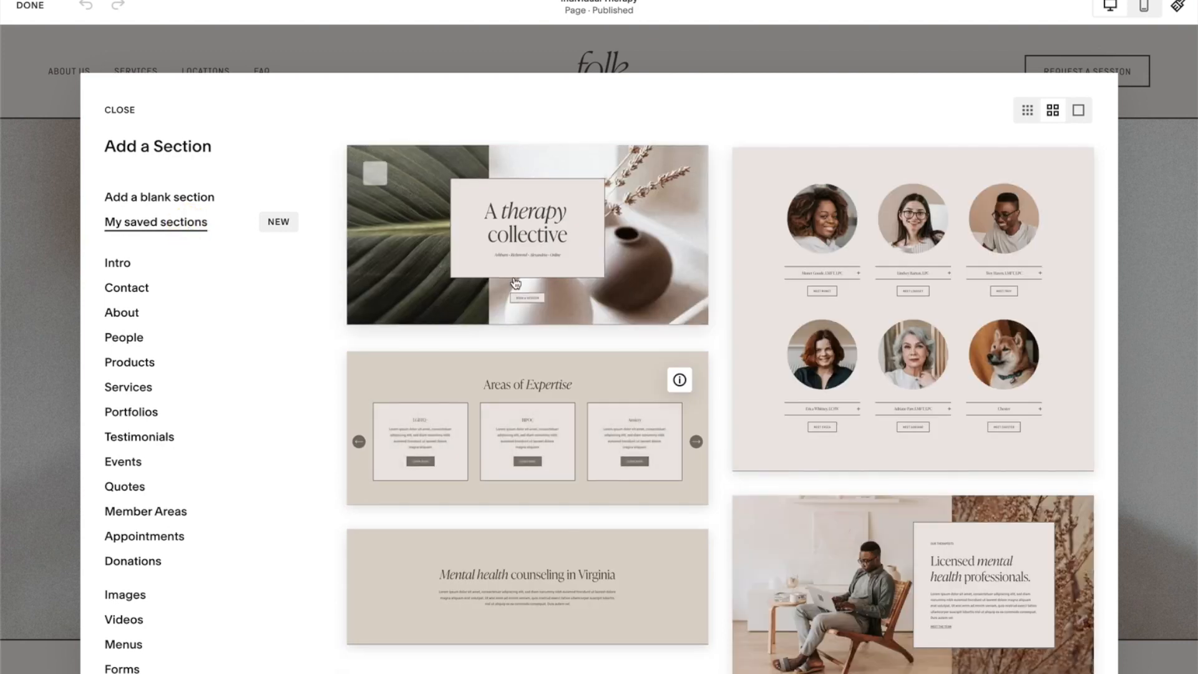
pyautogui.click(659, 241)
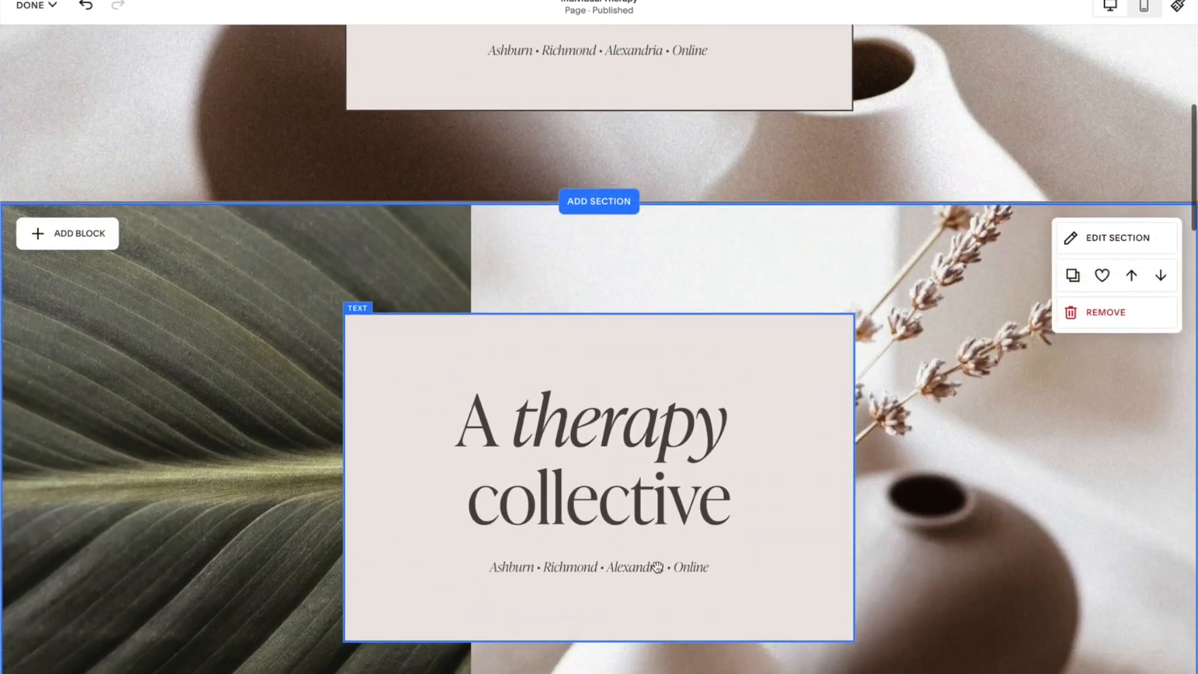
pyautogui.scroll(-1, 932, 540)
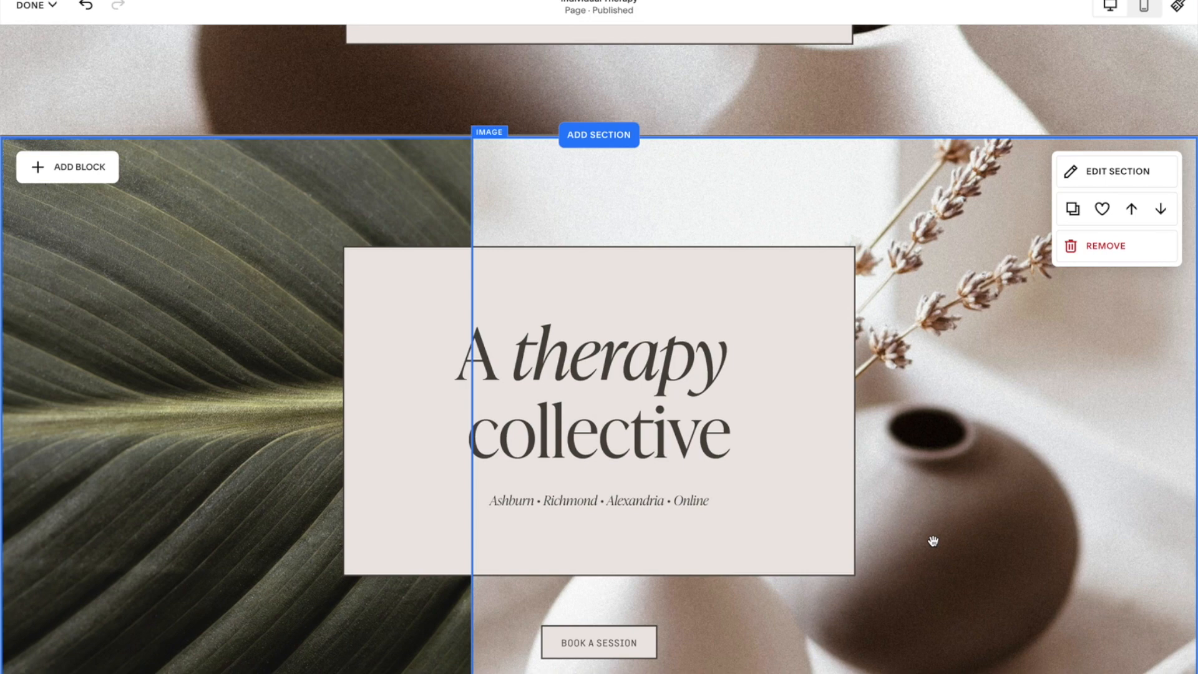
pyautogui.scroll(-1, 933, 540)
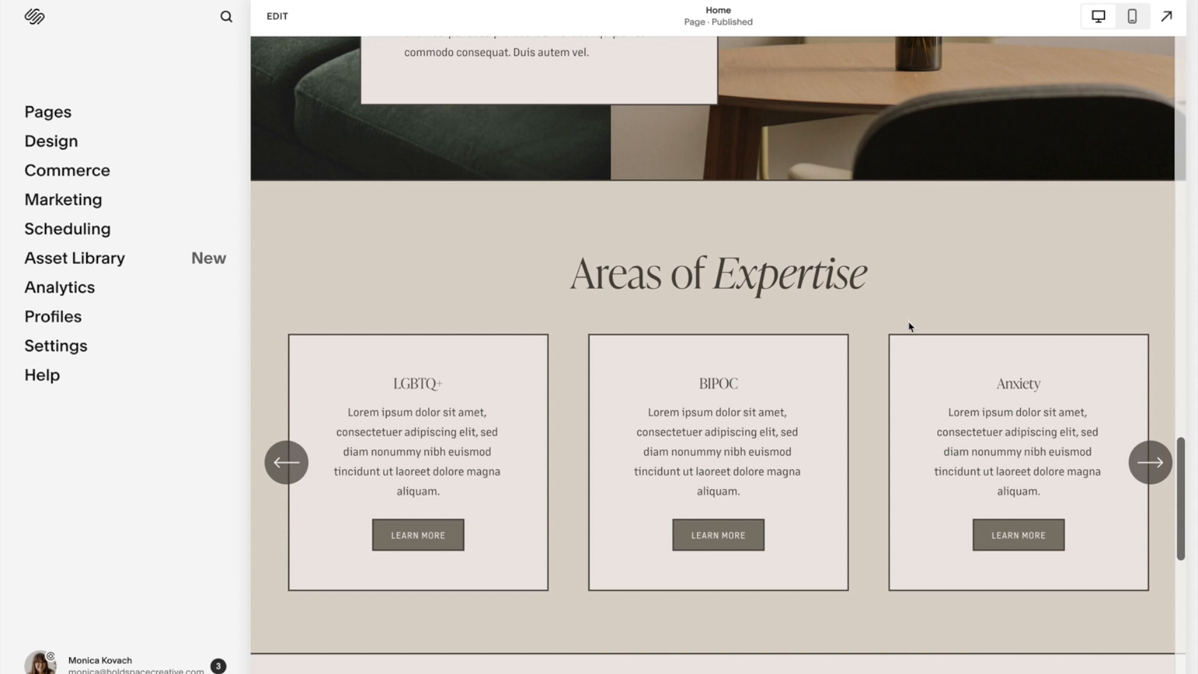
# Duplicate the Areas of Expertise section on the Home page and move the copy down.
pyautogui.click(275, 15)
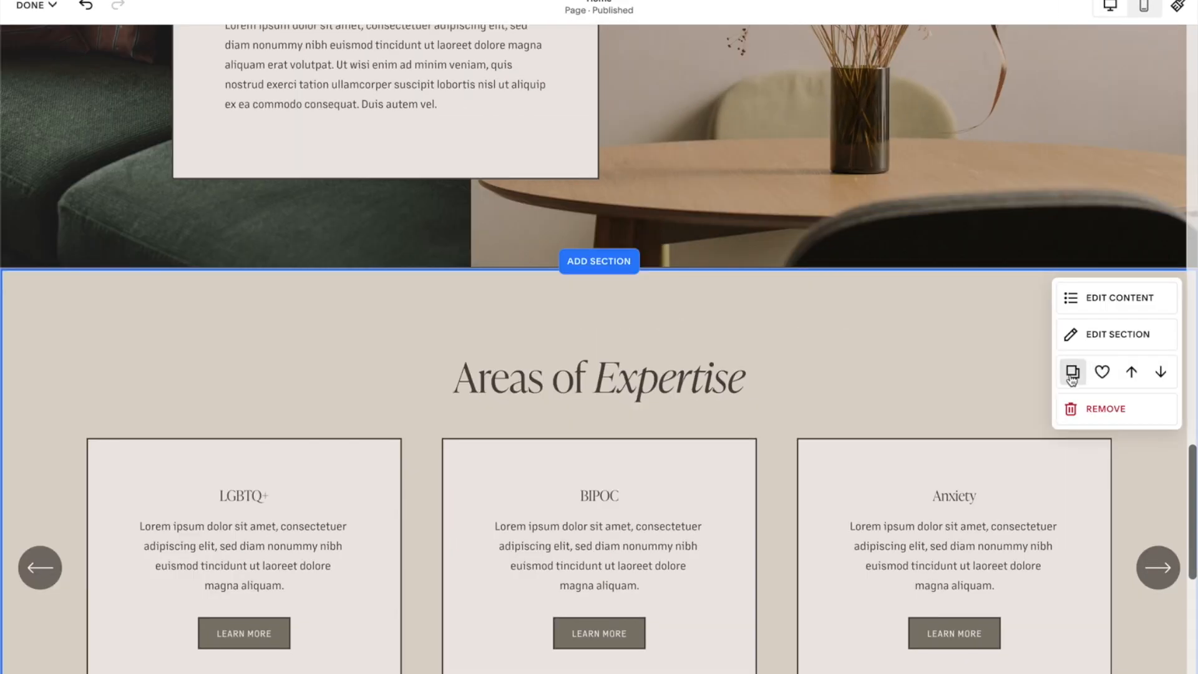
pyautogui.click(1072, 373)
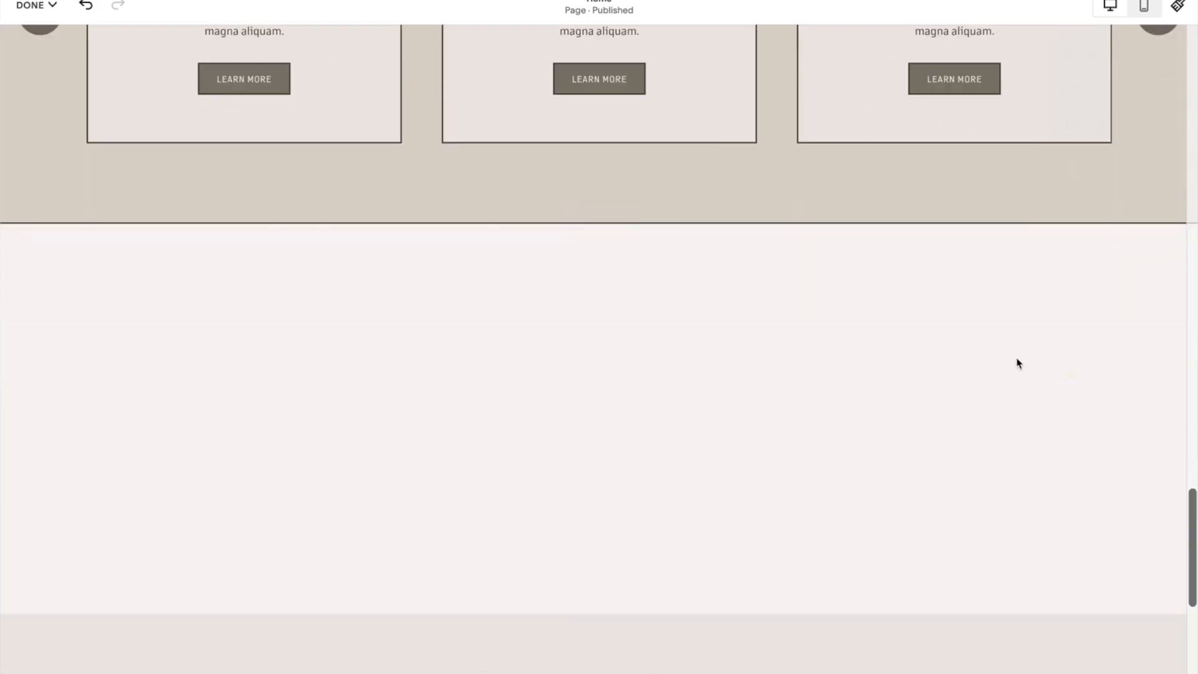
pyautogui.click(1160, 167)
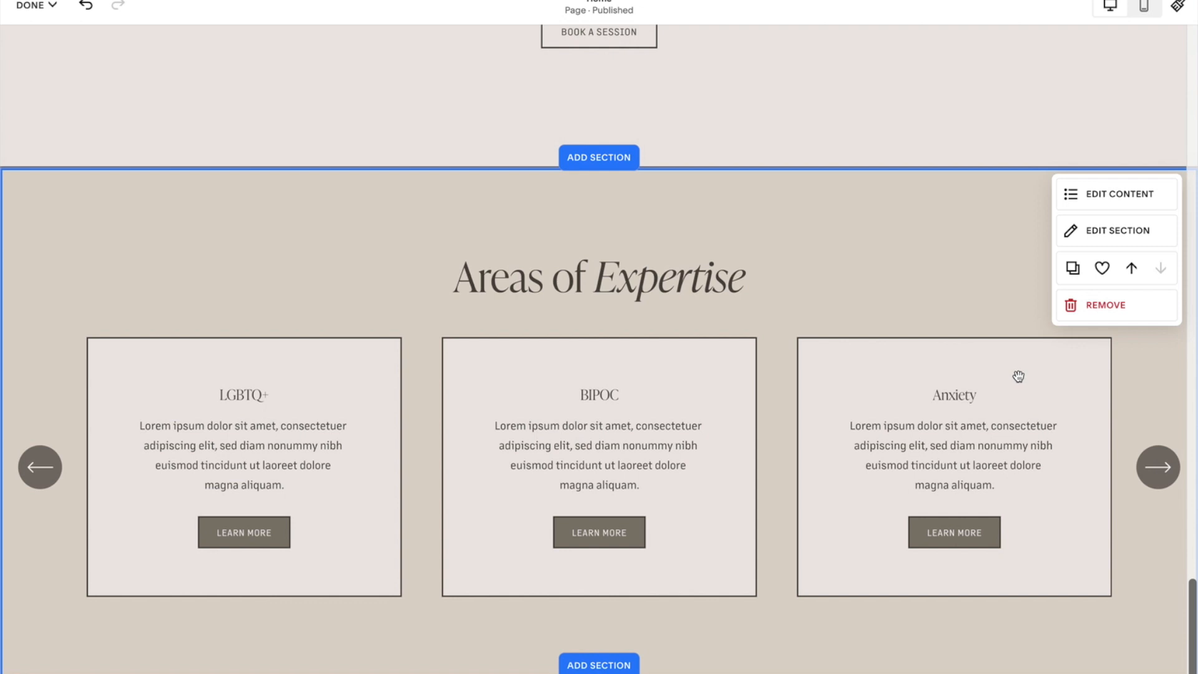
# Browse the Areas of Expertise carousel slides and its Design settings.
pyautogui.scroll(-1, 1006, 385)
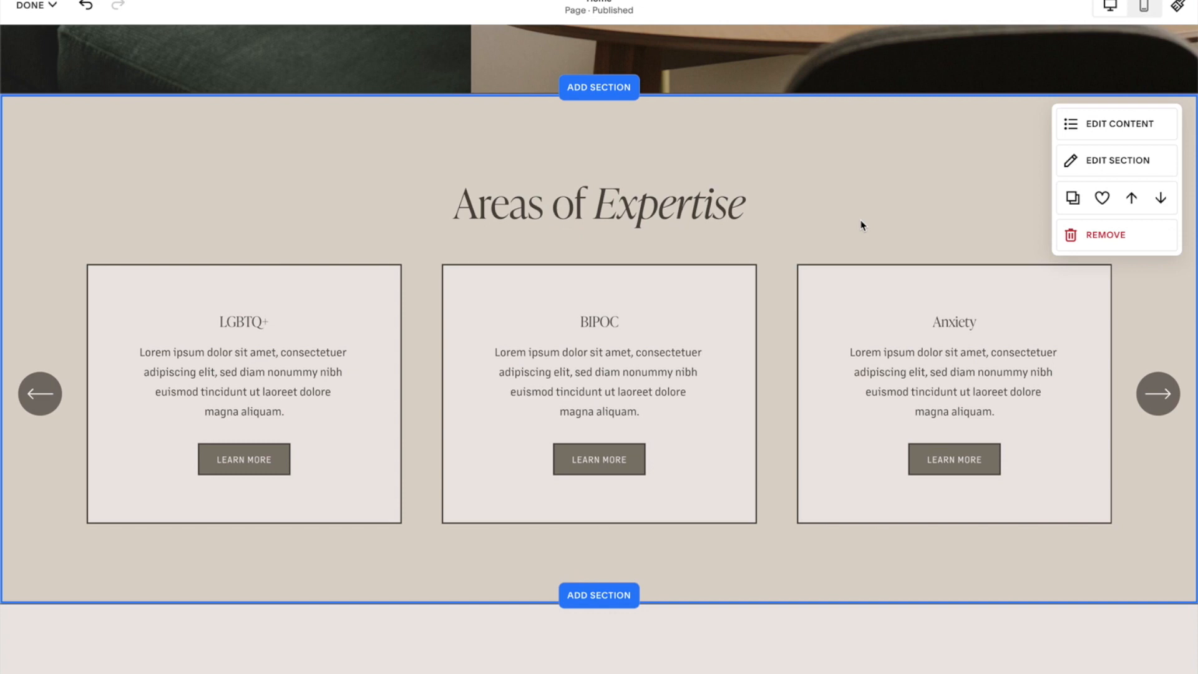
pyautogui.click(1155, 399)
pyautogui.click(1155, 404)
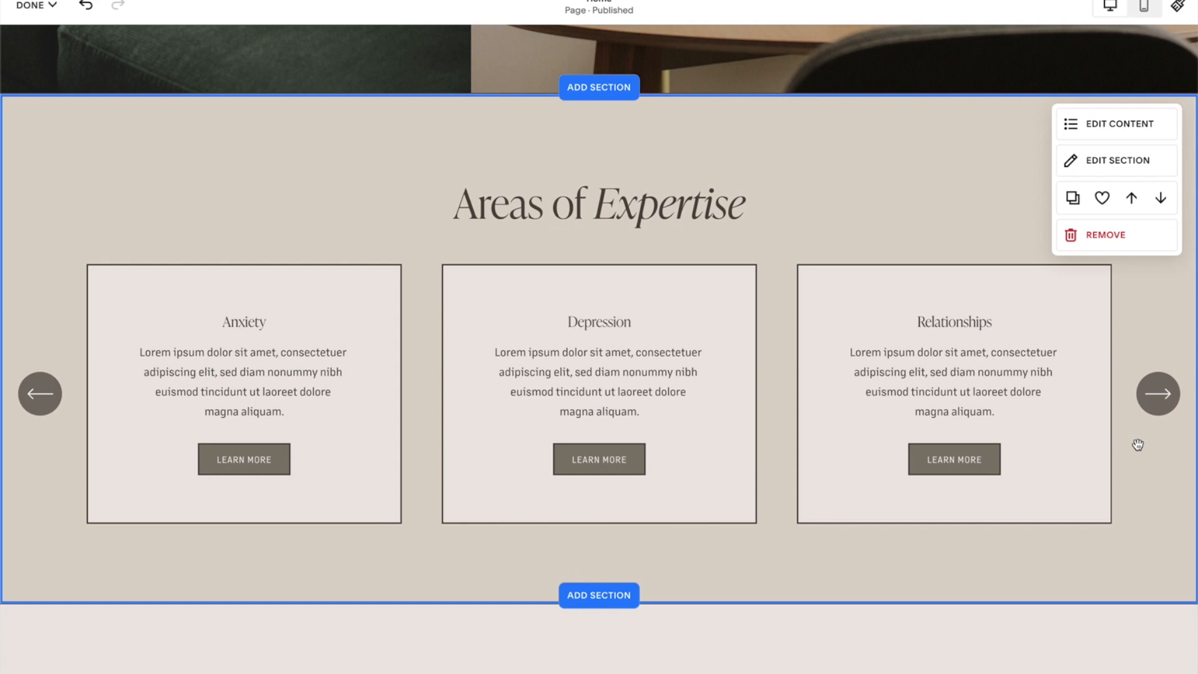
pyautogui.click(1099, 126)
pyautogui.click(1087, 174)
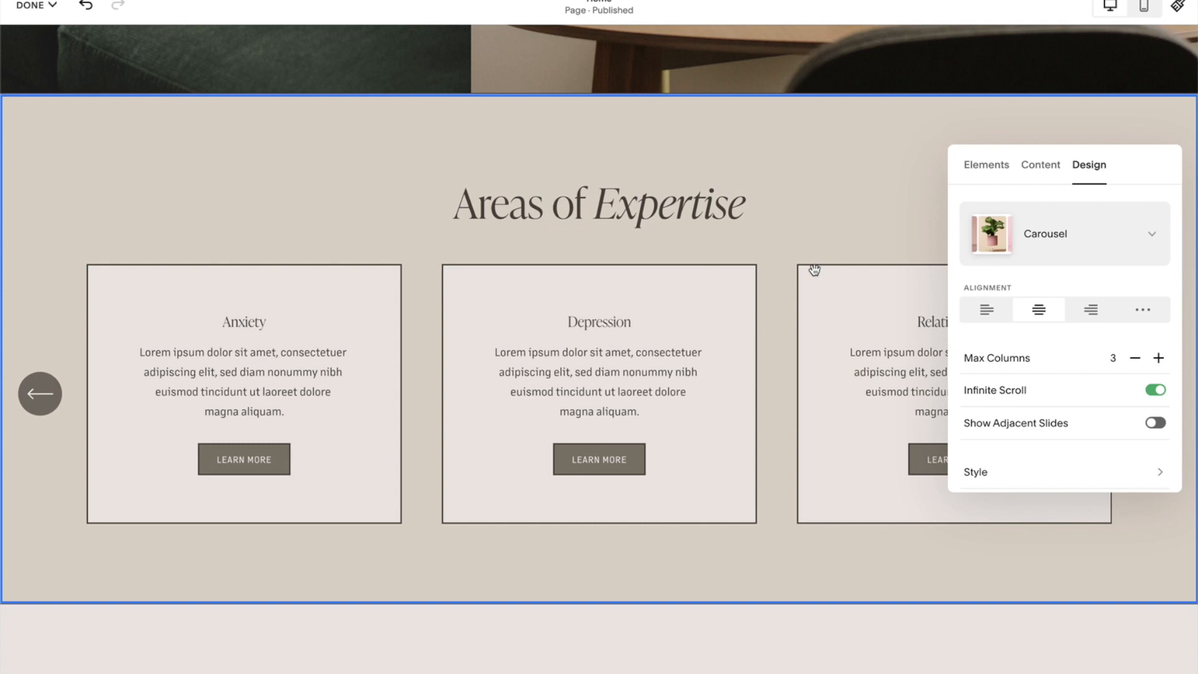
pyautogui.click(831, 250)
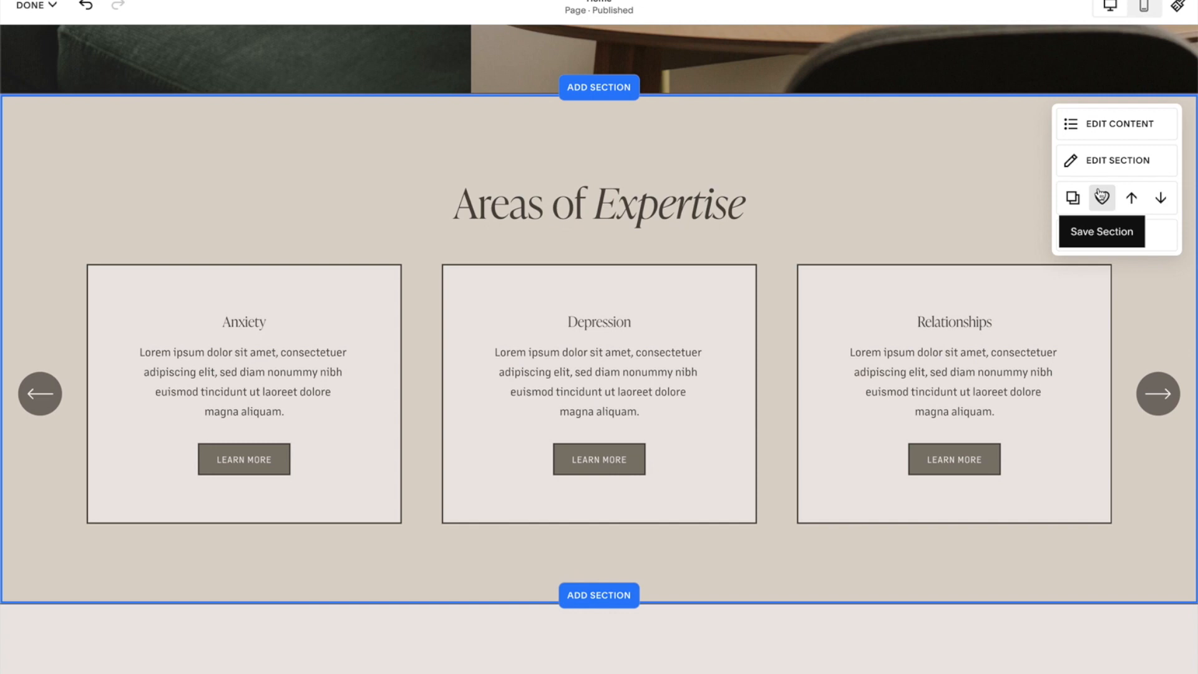
pyautogui.click(1153, 409)
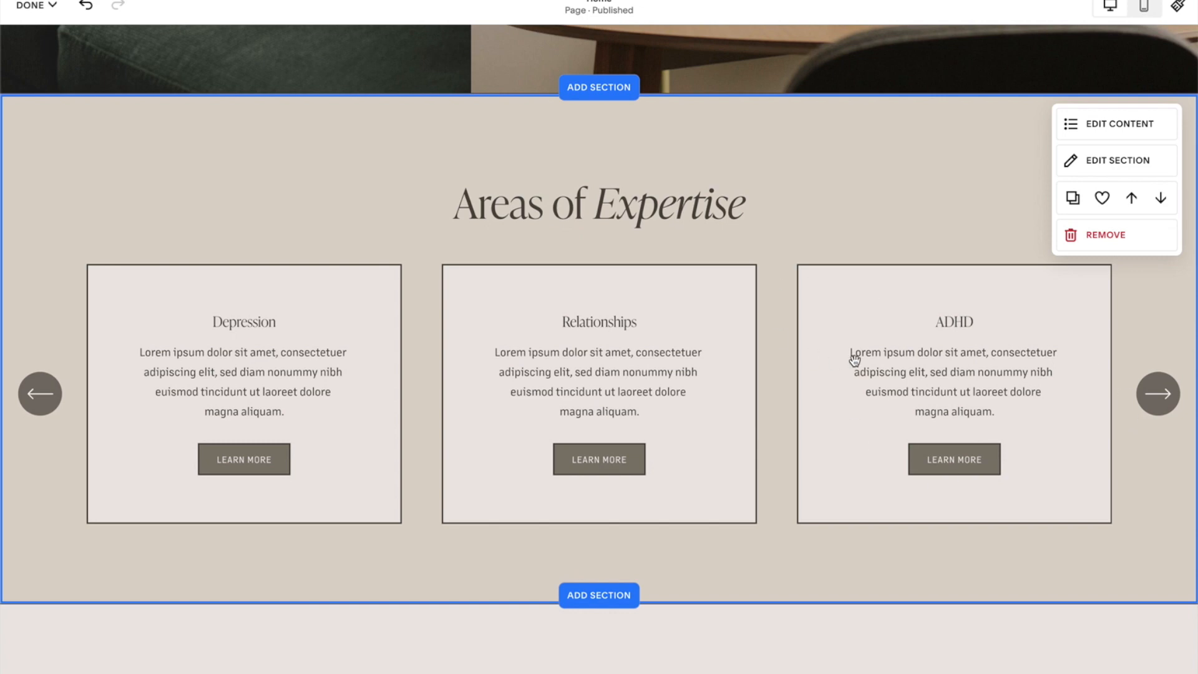
pyautogui.click(1151, 396)
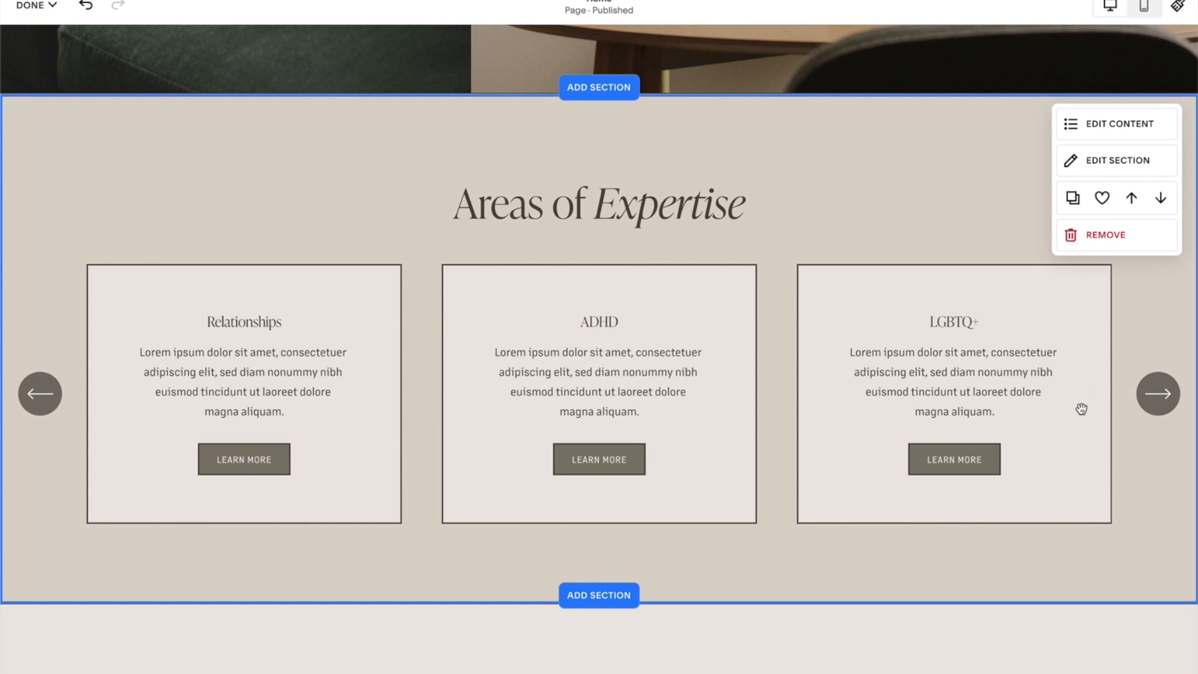
# Save the Areas of Expertise section to saved sections and exit the editor.
pyautogui.click(1104, 202)
pyautogui.click(31, 6)
pyautogui.click(36, 45)
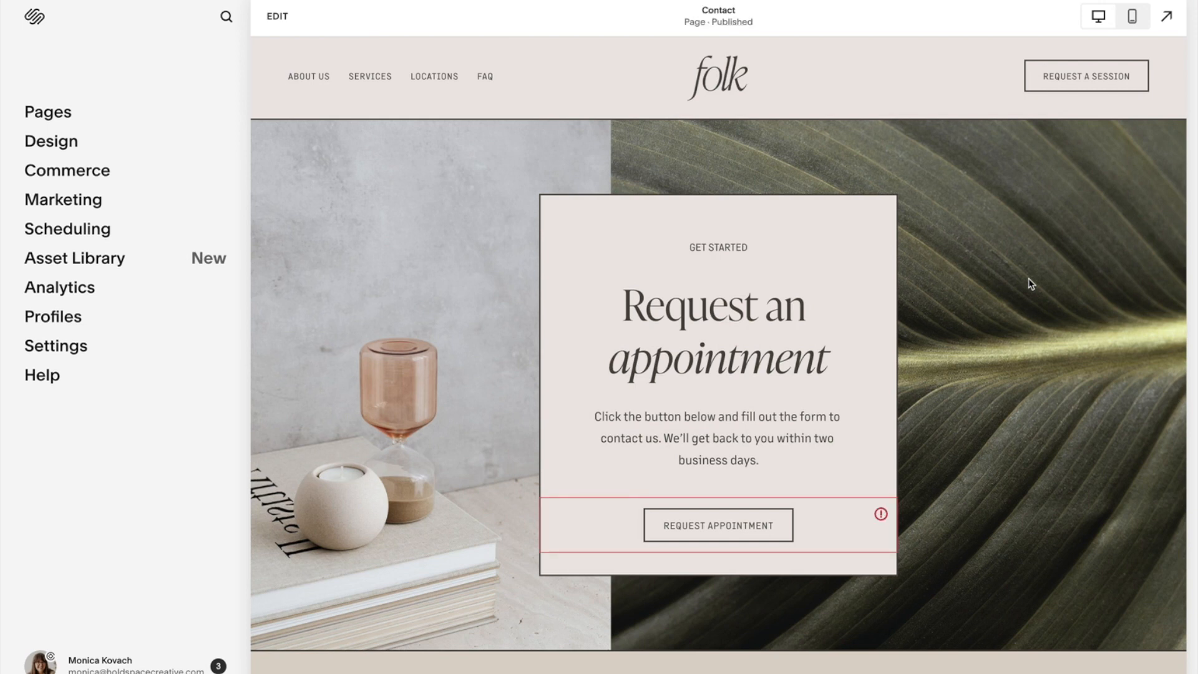
# Add a three-card testimonials section from the Testimonials layouts to the Contact page.
pyautogui.scroll(-10, 695, 414)
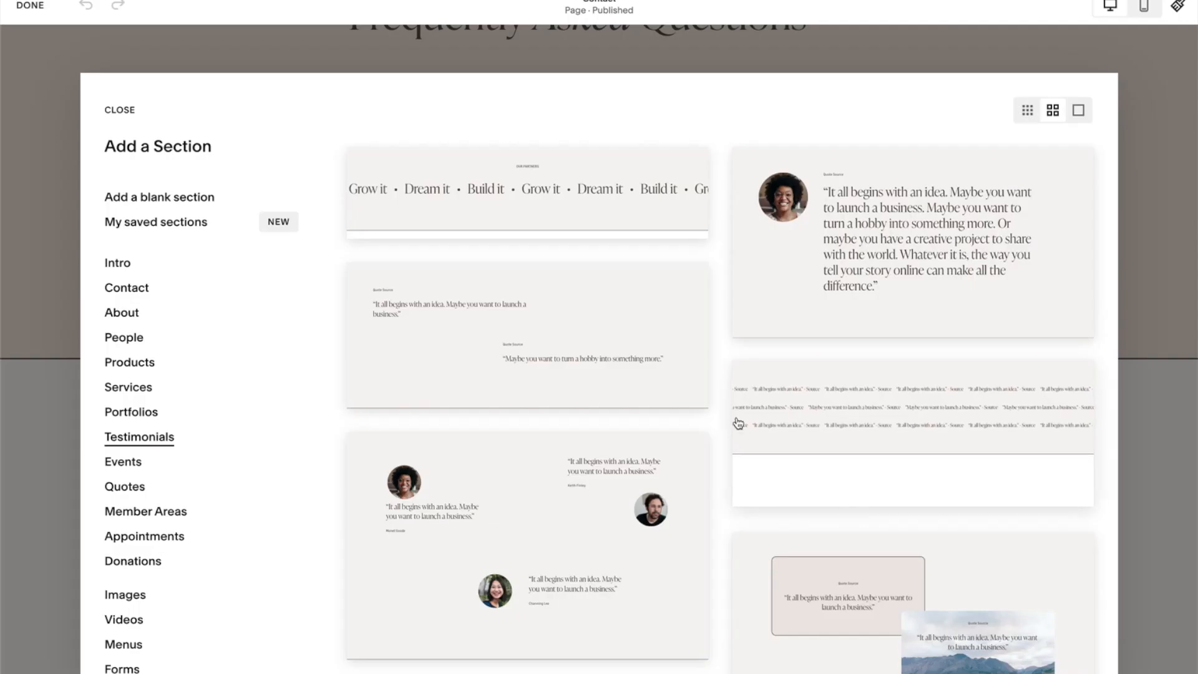
pyautogui.scroll(-1, 175, 374)
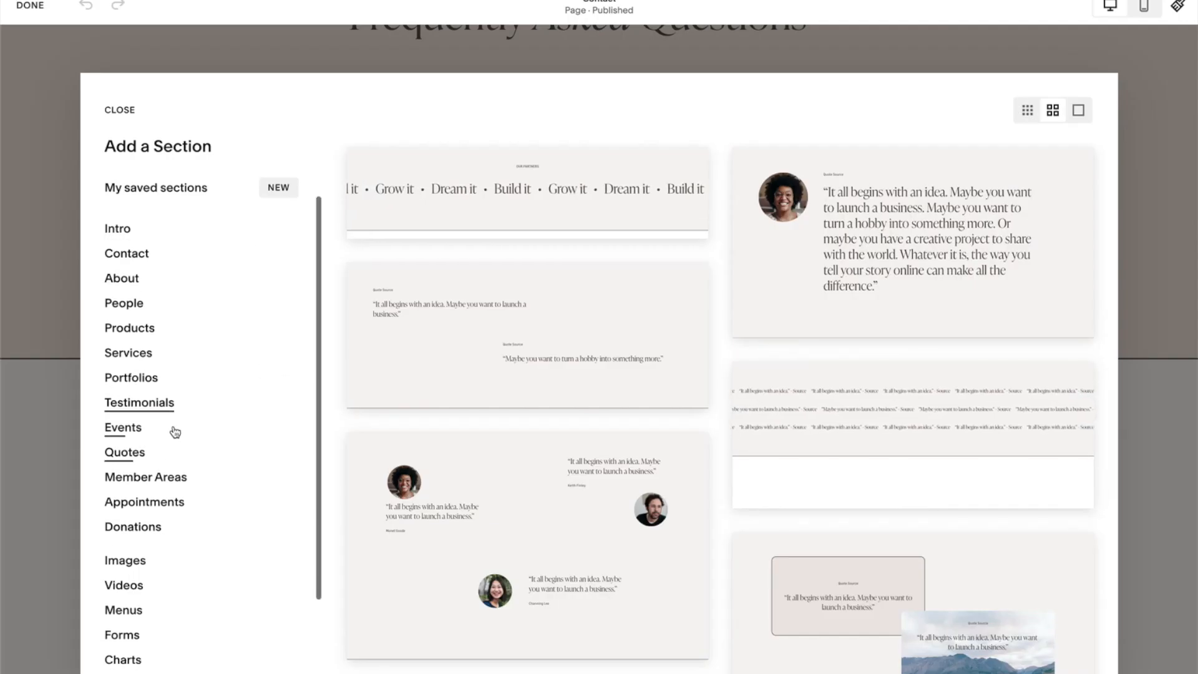
pyautogui.scroll(-8, 558, 511)
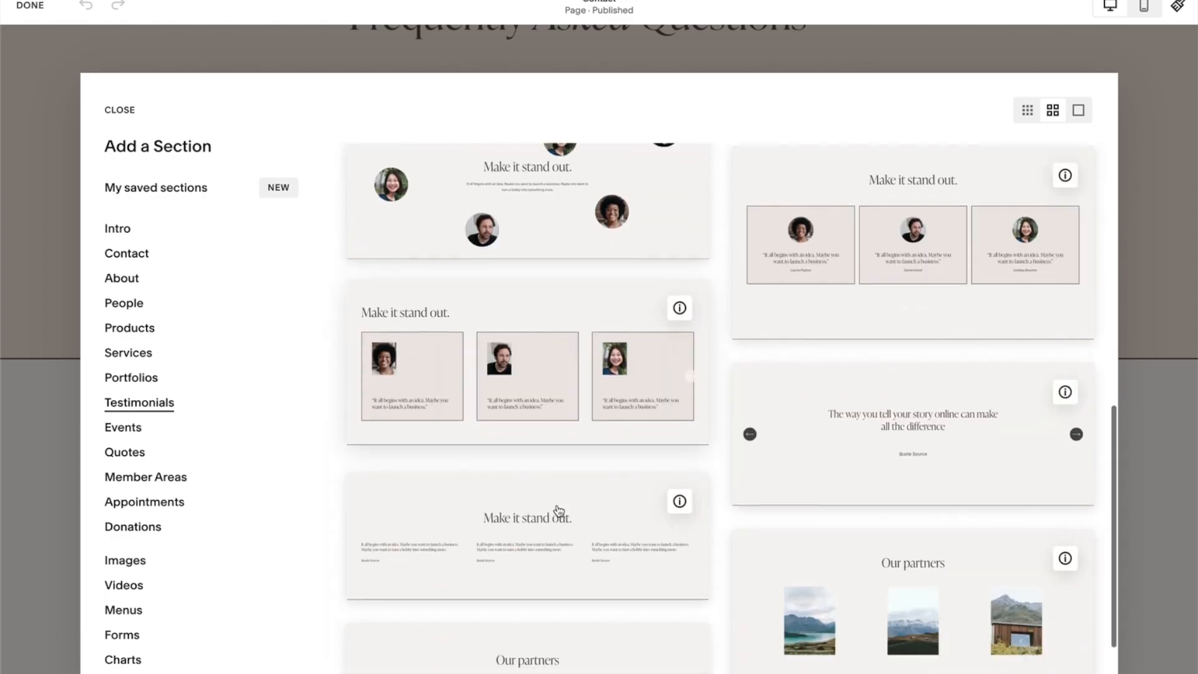
pyautogui.click(872, 302)
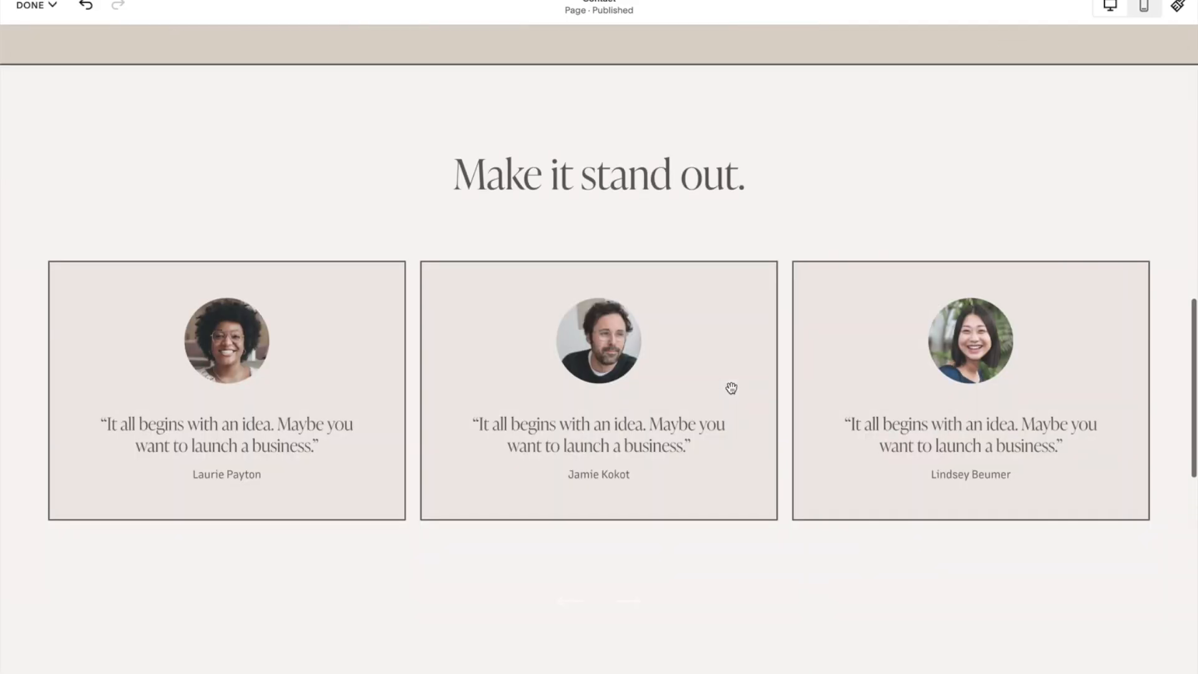
# Add the saved Areas of Expertise section below the testimonials section.
pyautogui.moveTo(1132, 151)
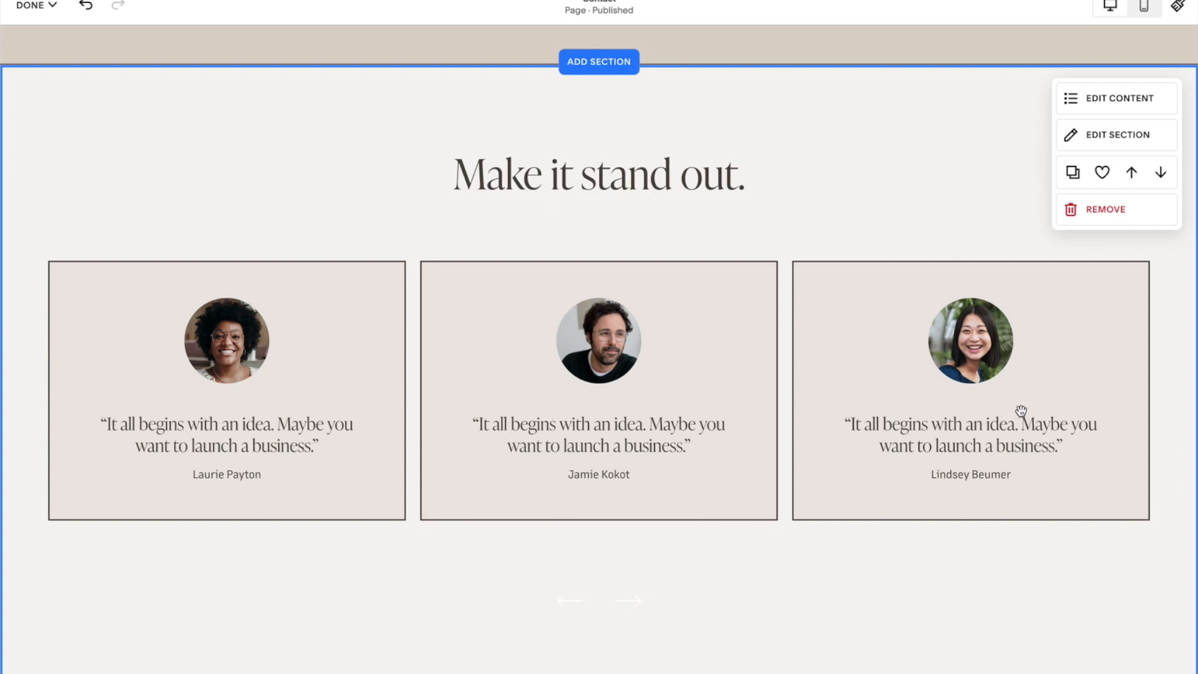
pyautogui.scroll(-1, 788, 296)
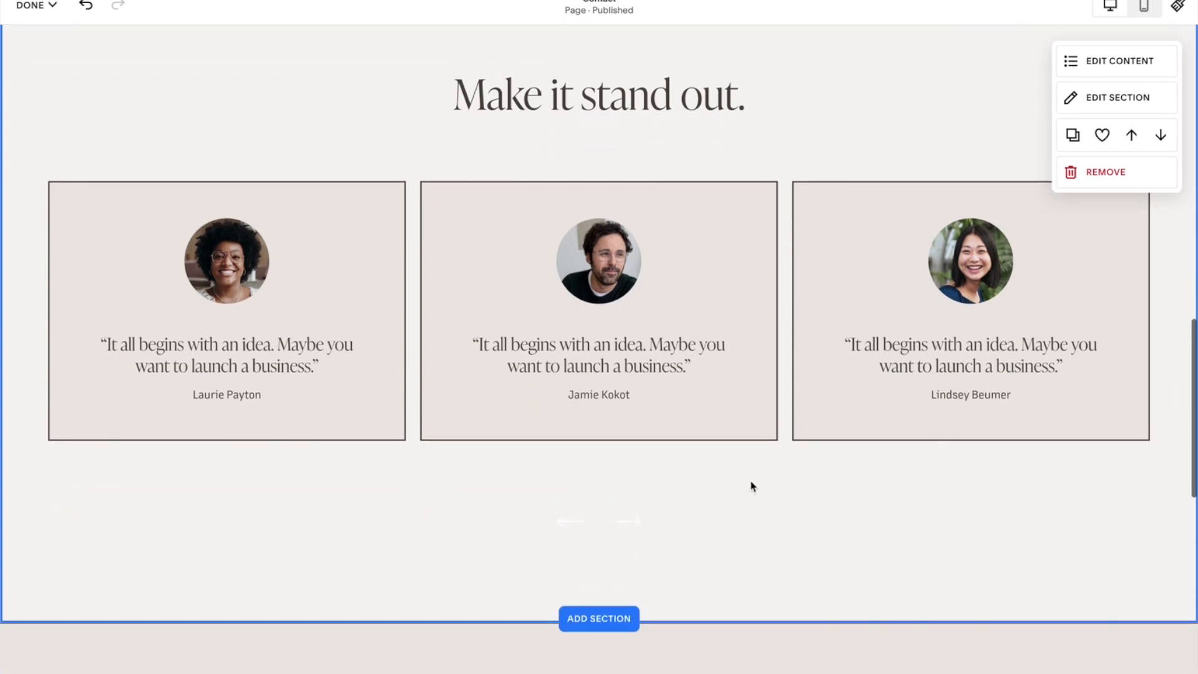
pyautogui.scroll(-1, 711, 554)
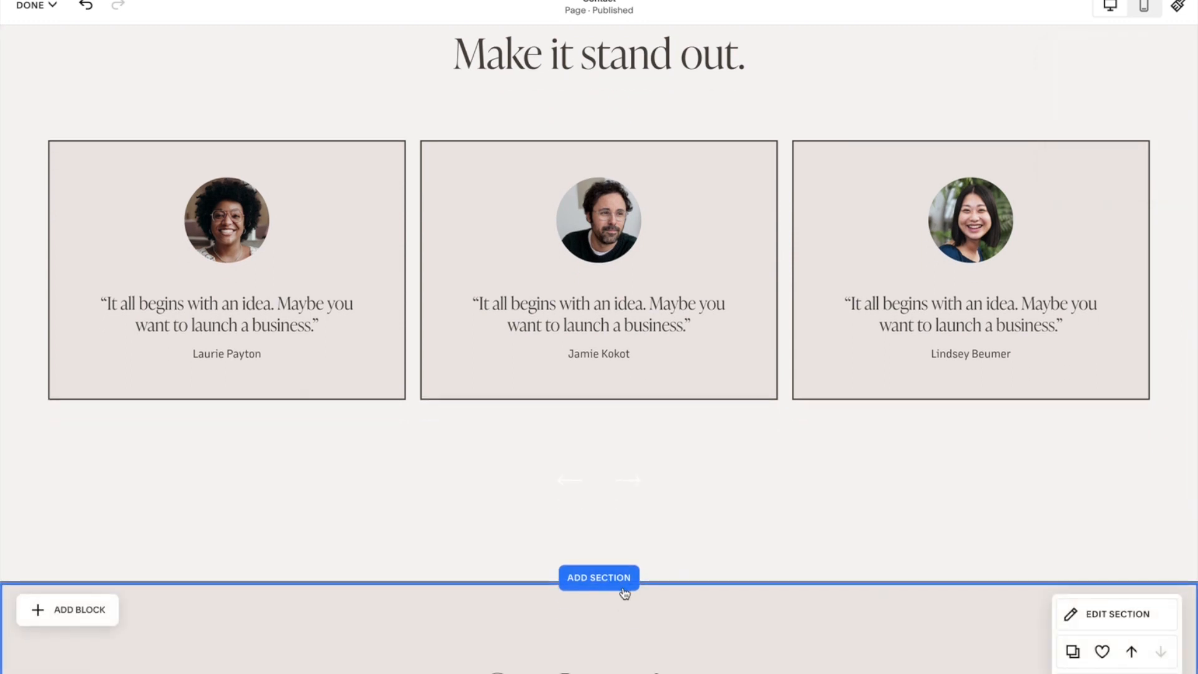
pyautogui.scroll(-1, 692, 565)
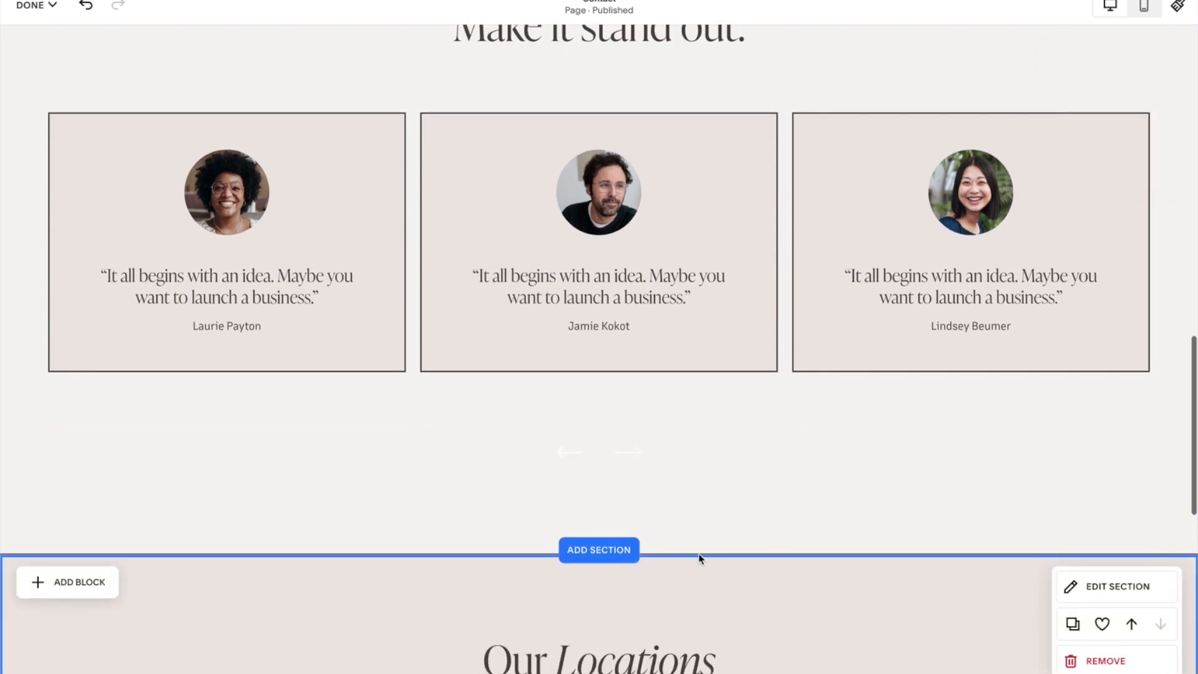
pyautogui.click(622, 551)
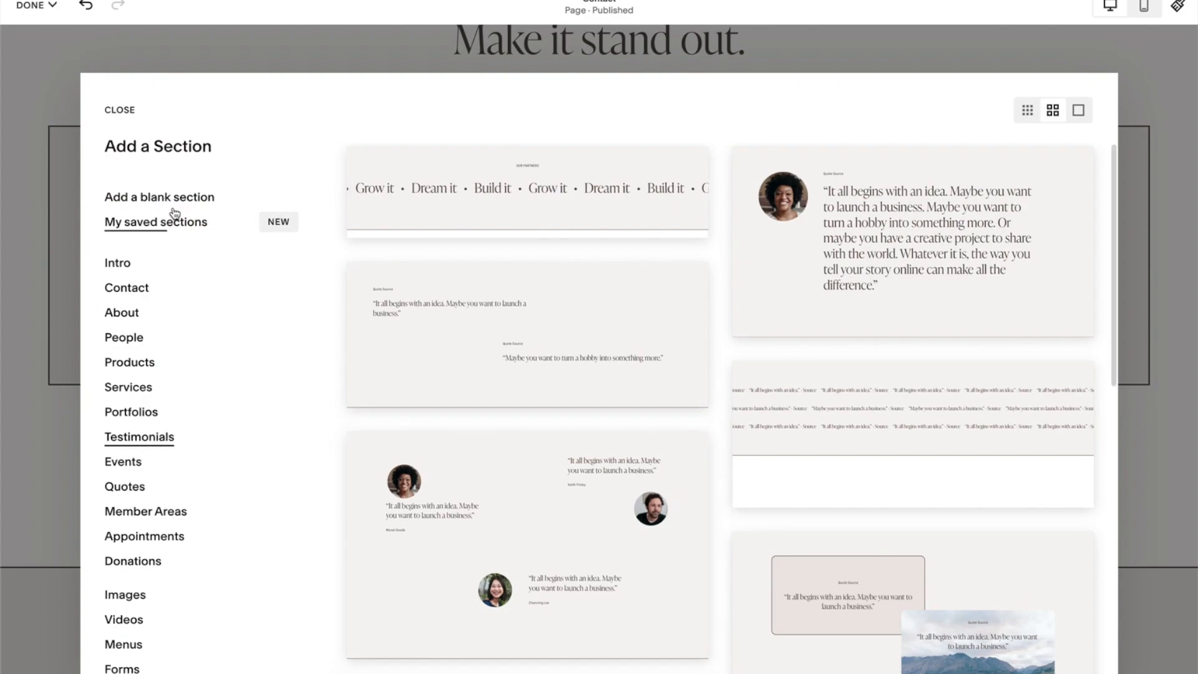
pyautogui.click(169, 222)
pyautogui.click(540, 230)
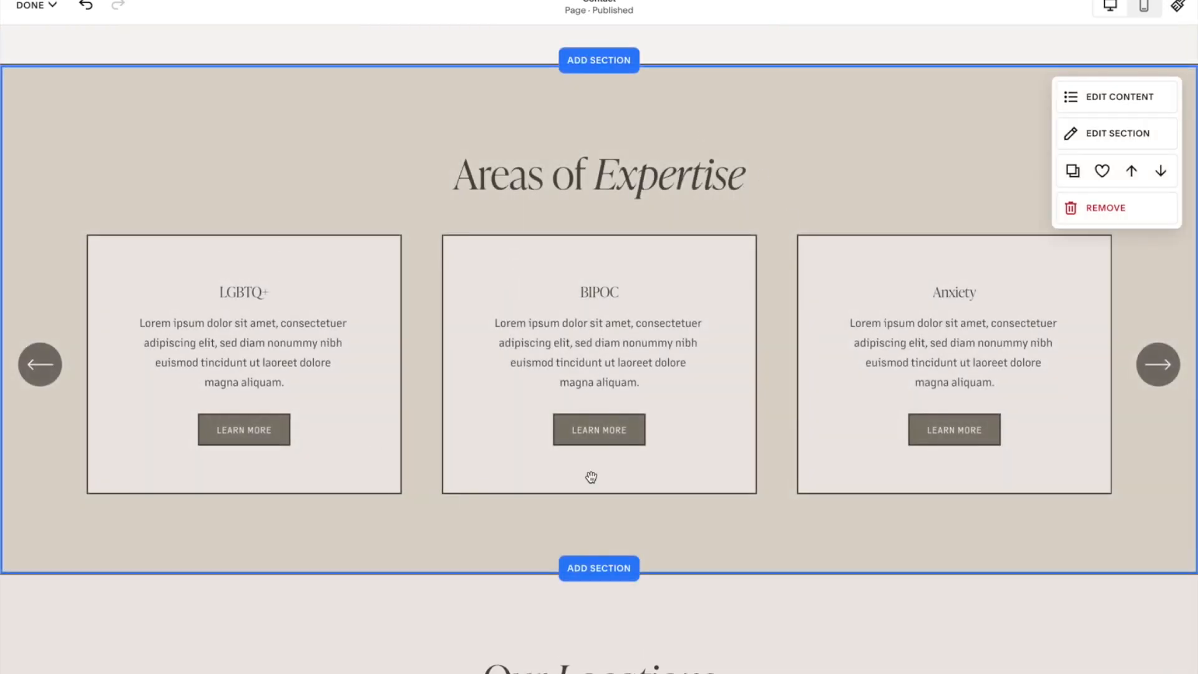
# Open the added section's content items and select the LGBTQ+ item.
pyautogui.click(1123, 100)
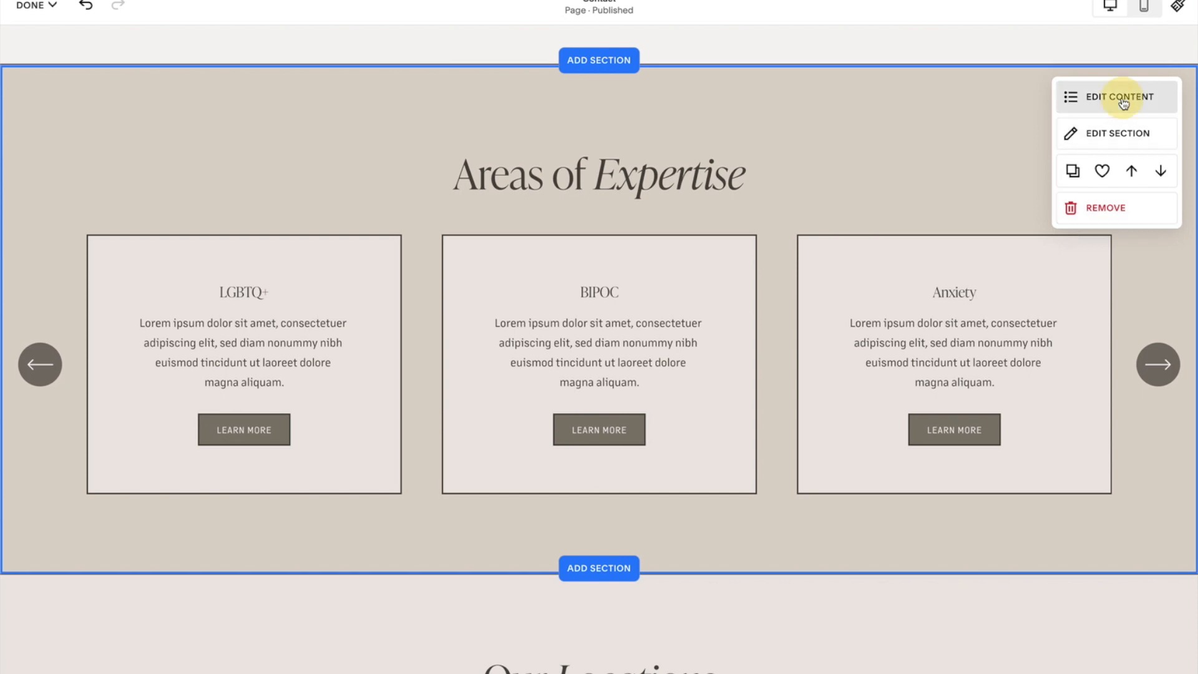
pyautogui.click(1027, 150)
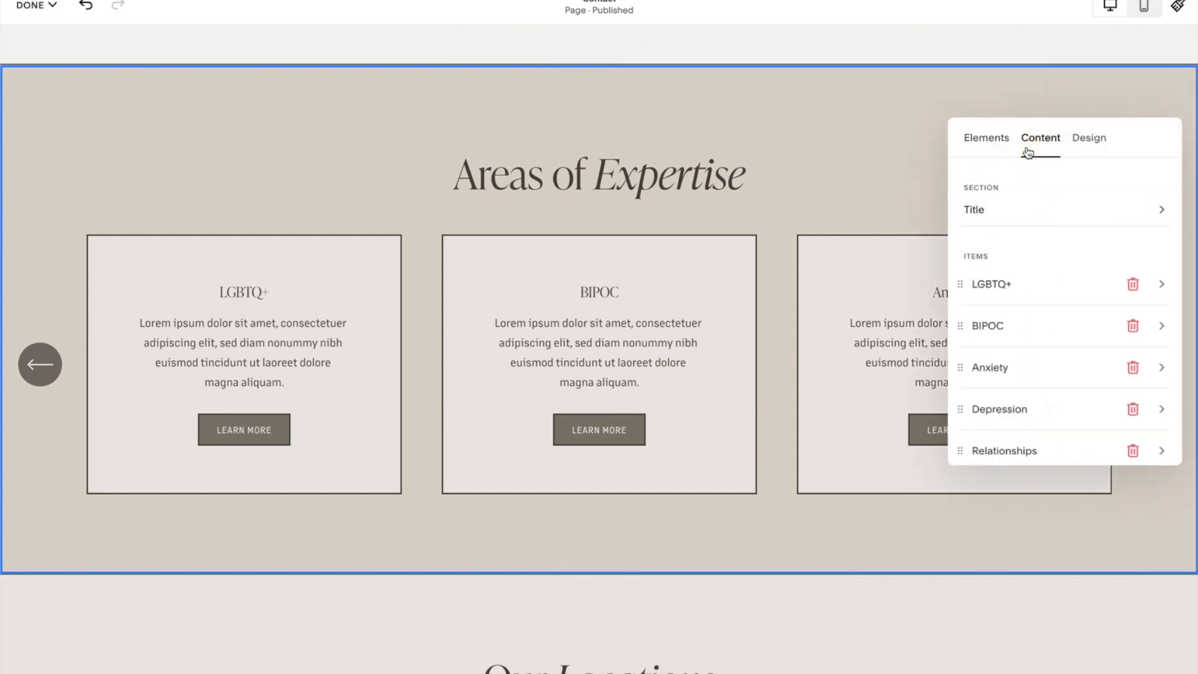
pyautogui.click(1006, 293)
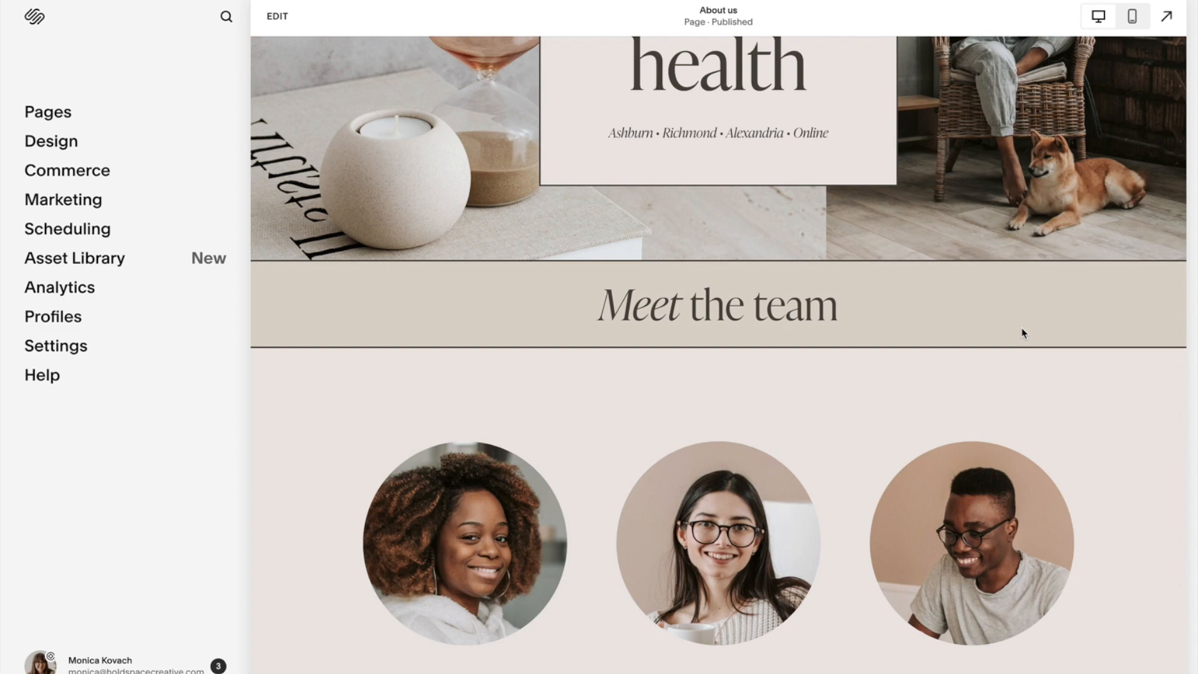
pyautogui.scroll(10, 900, 249)
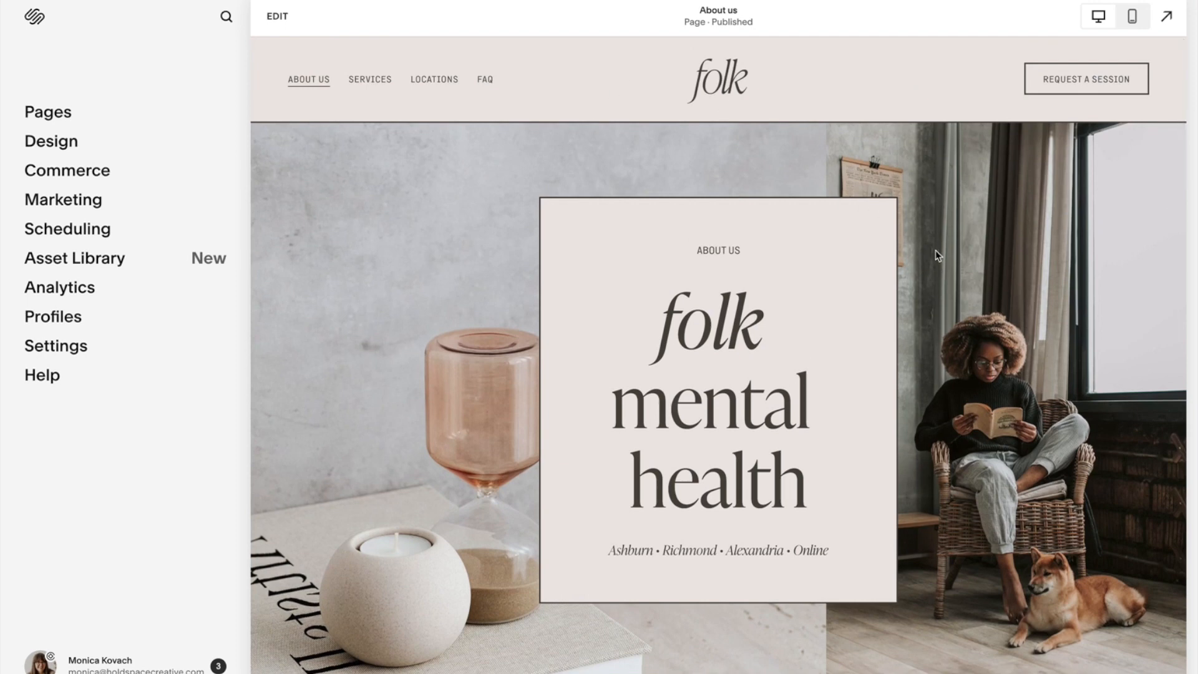
pyautogui.scroll(-7, 935, 255)
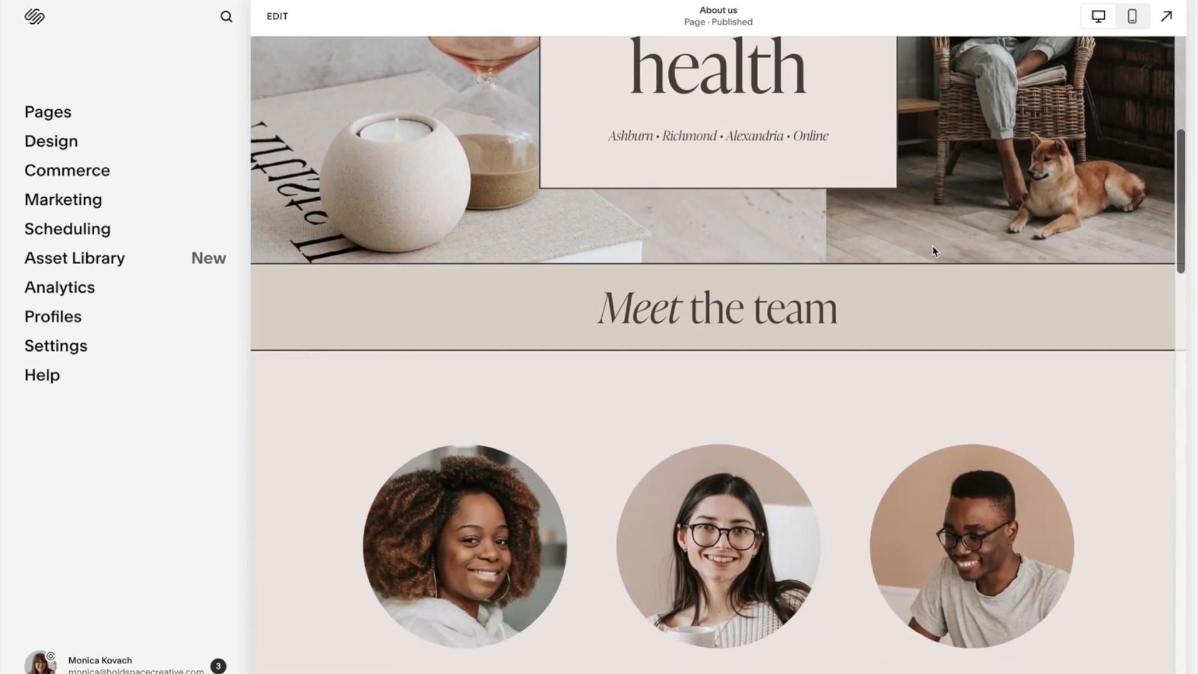
pyautogui.scroll(-3, 919, 278)
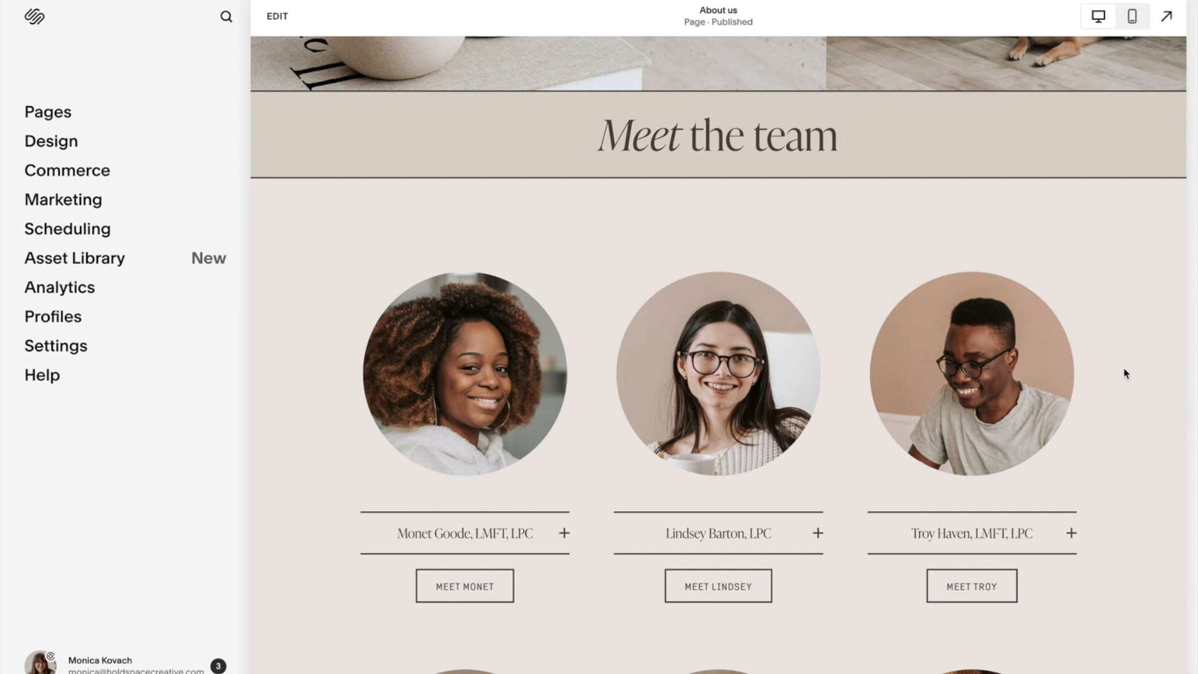
pyautogui.scroll(-1, 1117, 374)
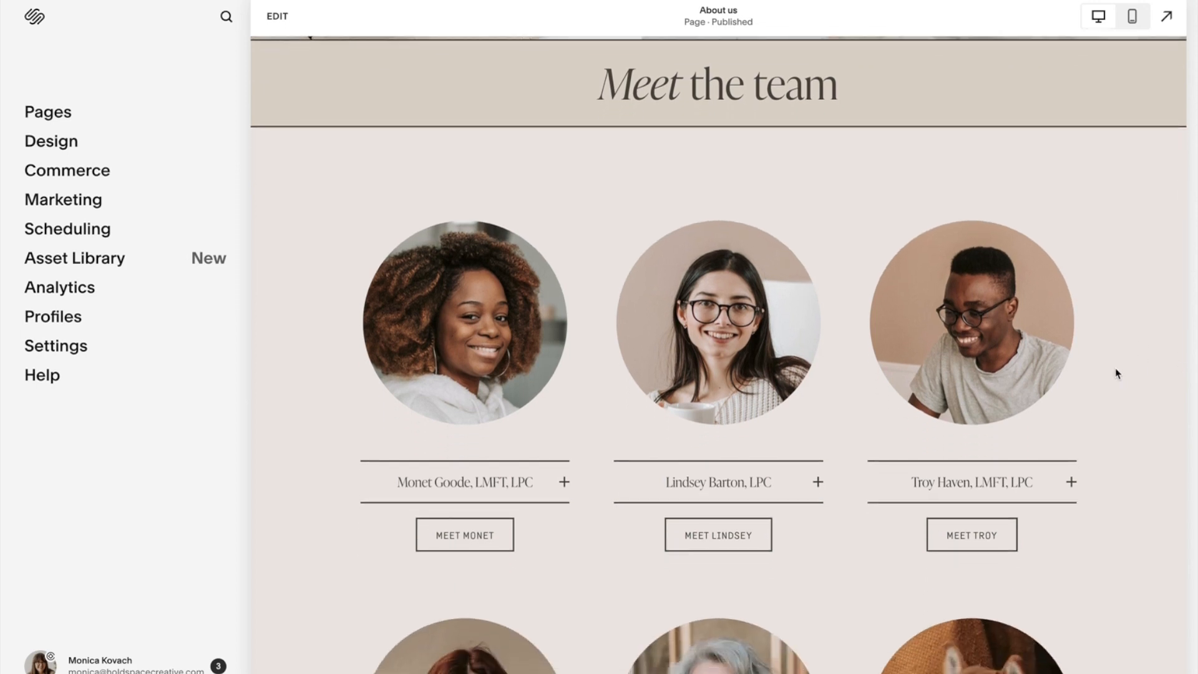
# On the About us page, save the team members section to saved sections and remove it from the page.
pyautogui.scroll(-1, 1116, 374)
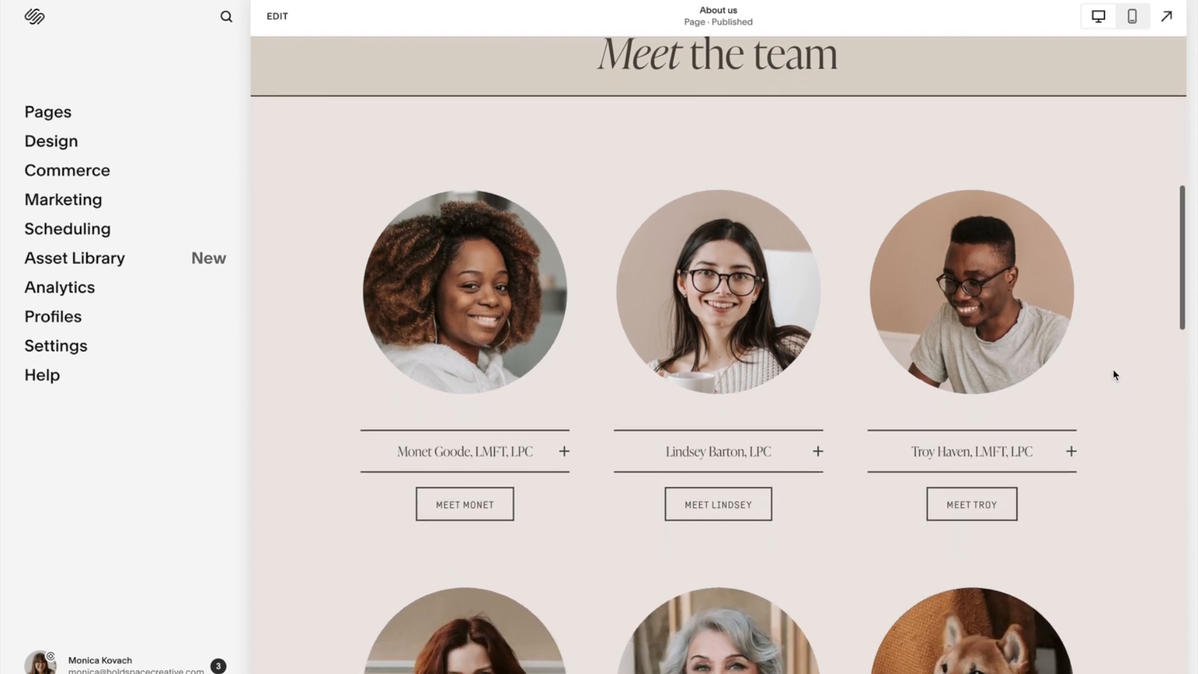
pyautogui.click(278, 16)
pyautogui.scroll(-1, 1034, 273)
pyautogui.scroll(3, 1029, 262)
pyautogui.scroll(-1, 1019, 222)
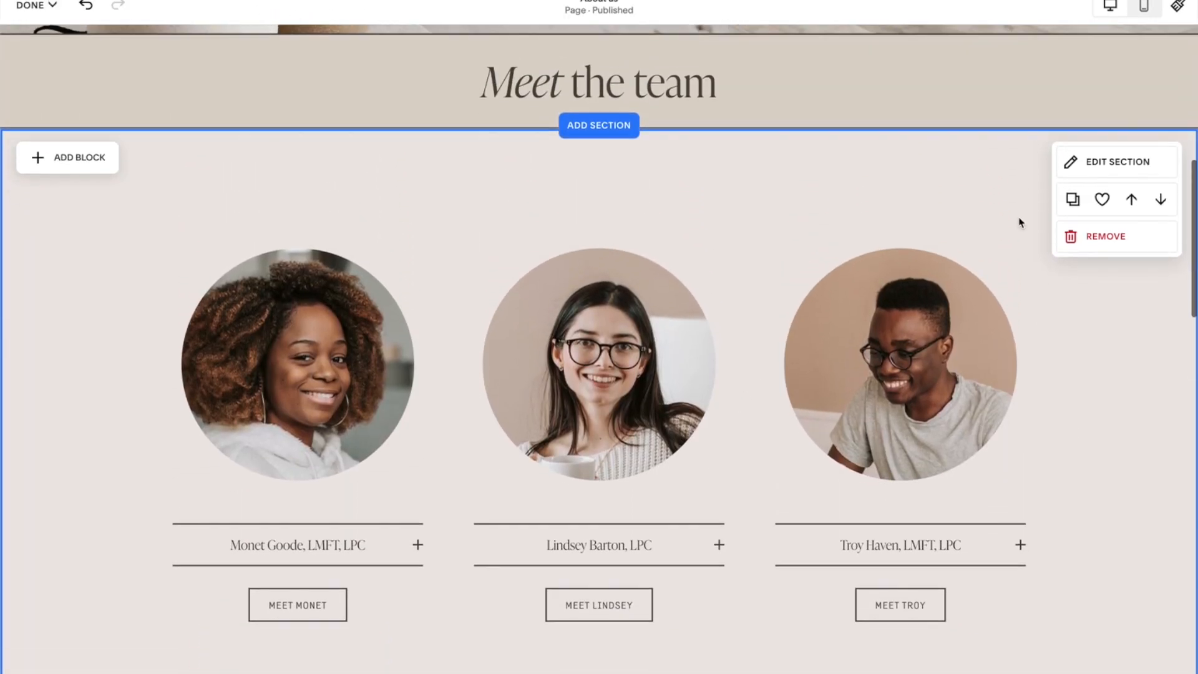
pyautogui.click(1098, 201)
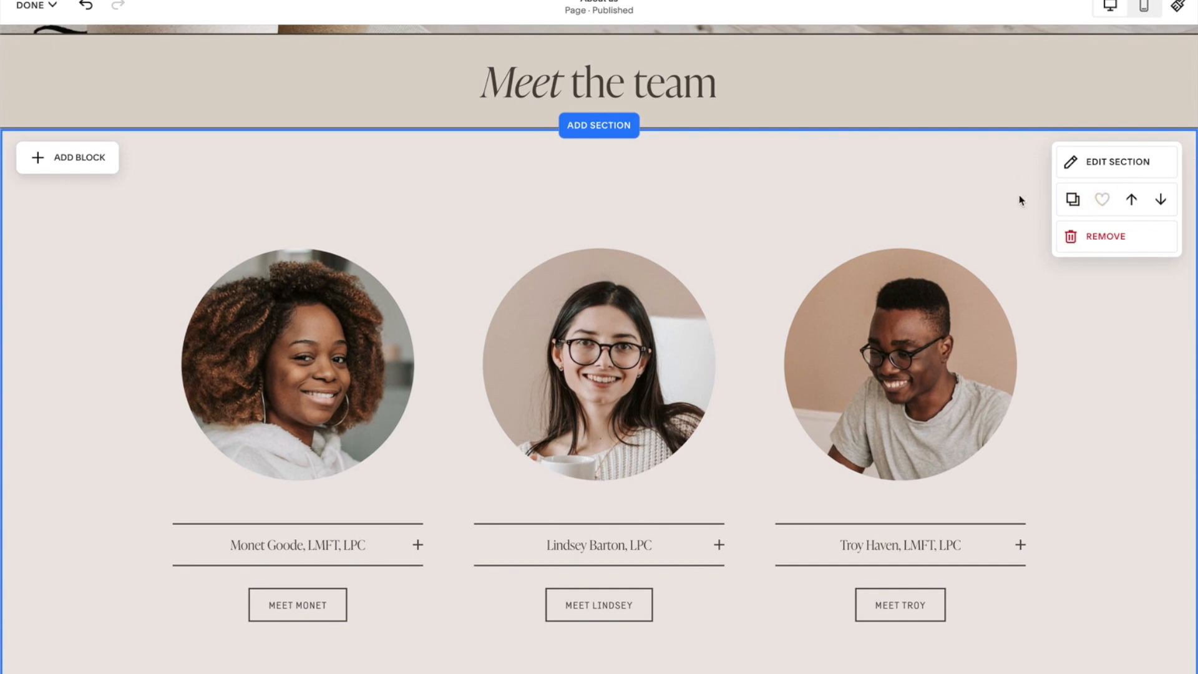
pyautogui.click(1130, 249)
pyautogui.click(685, 403)
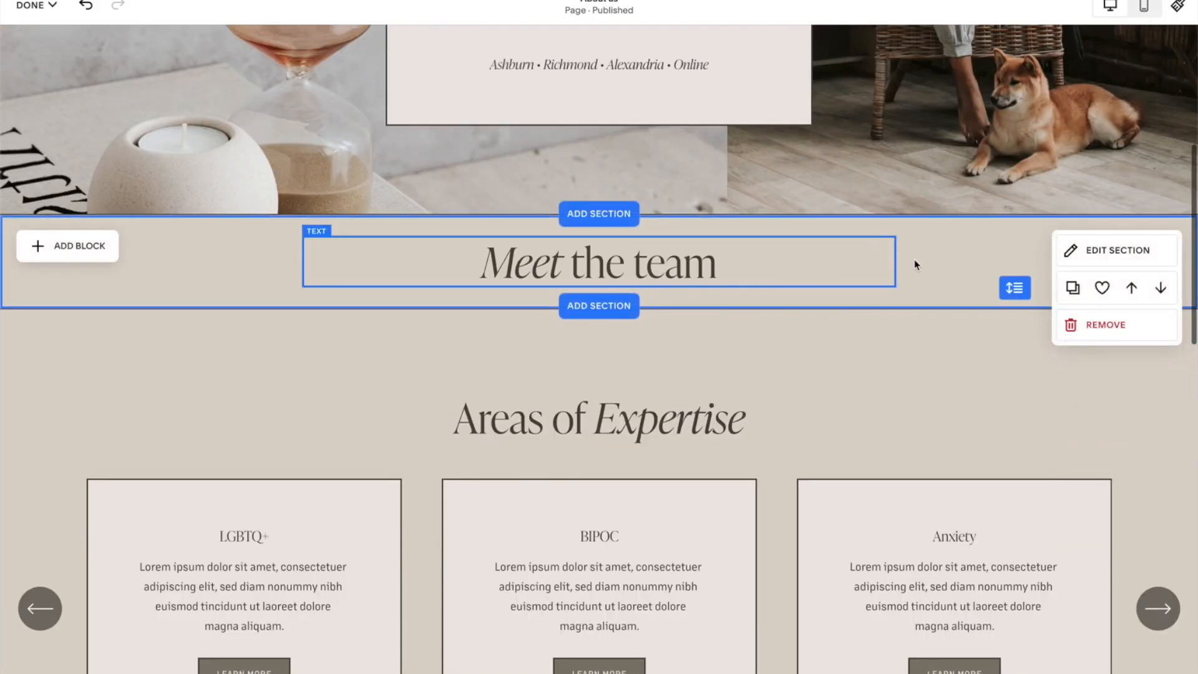
# Save the Meet the team heading section to saved sections, remove it from the page, and exit the editor.
pyautogui.click(1102, 288)
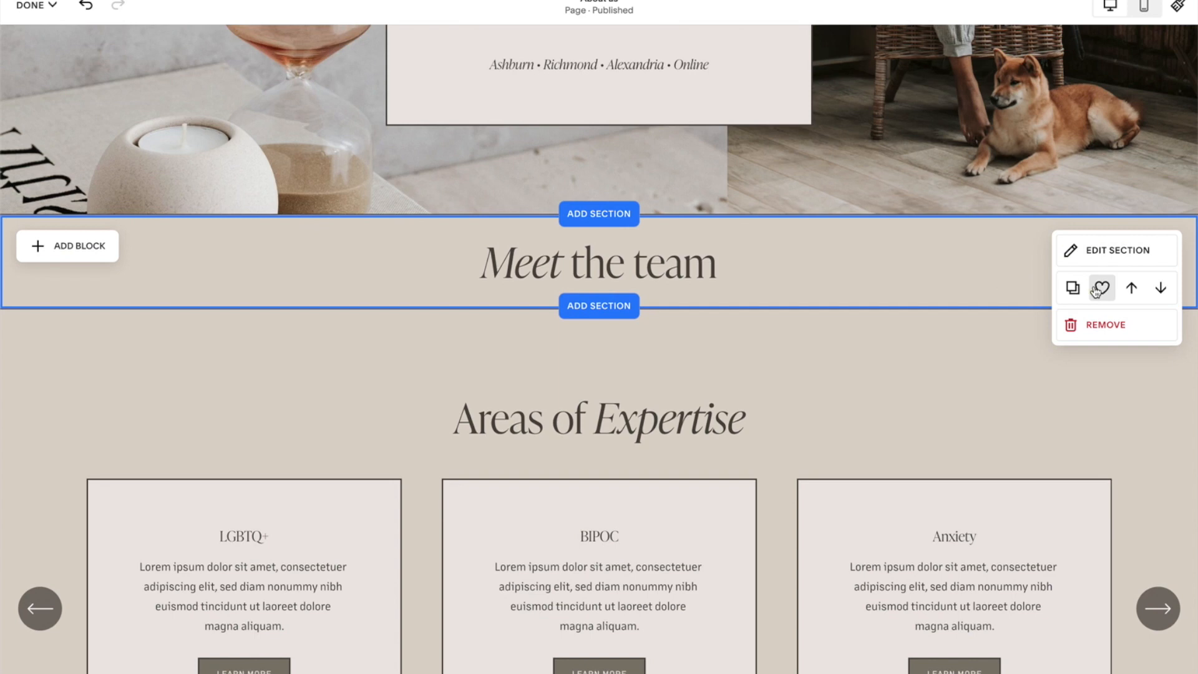
pyautogui.click(1104, 328)
pyautogui.click(681, 401)
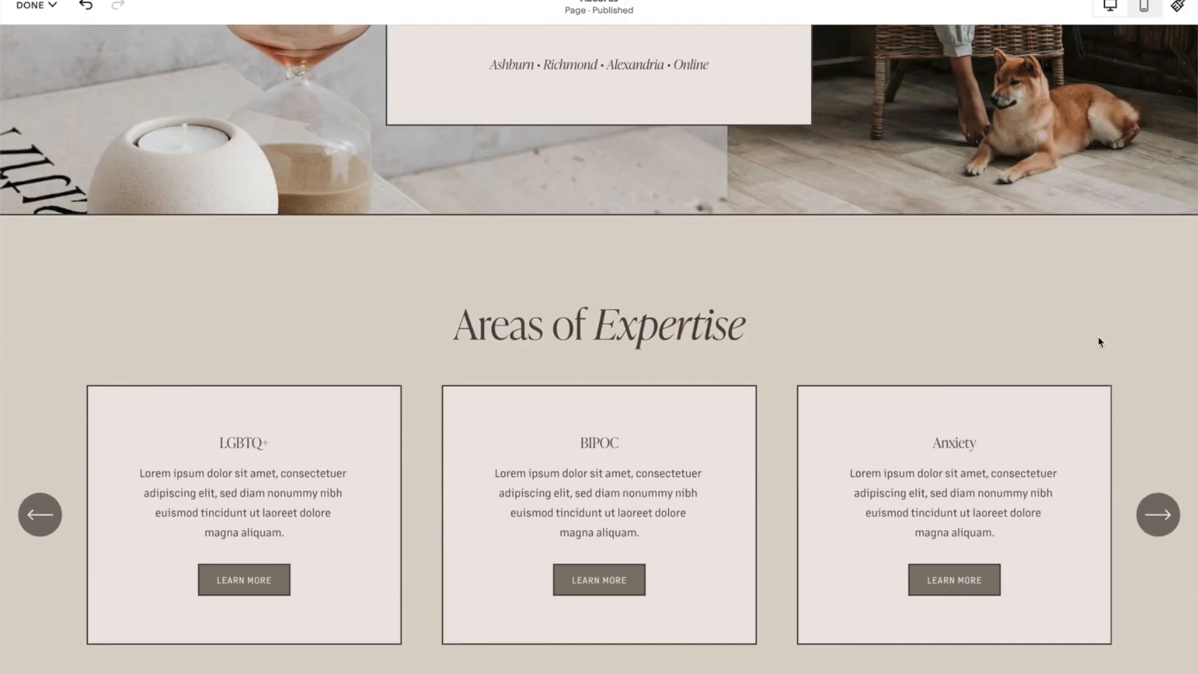
pyautogui.click(57, 6)
pyautogui.click(54, 47)
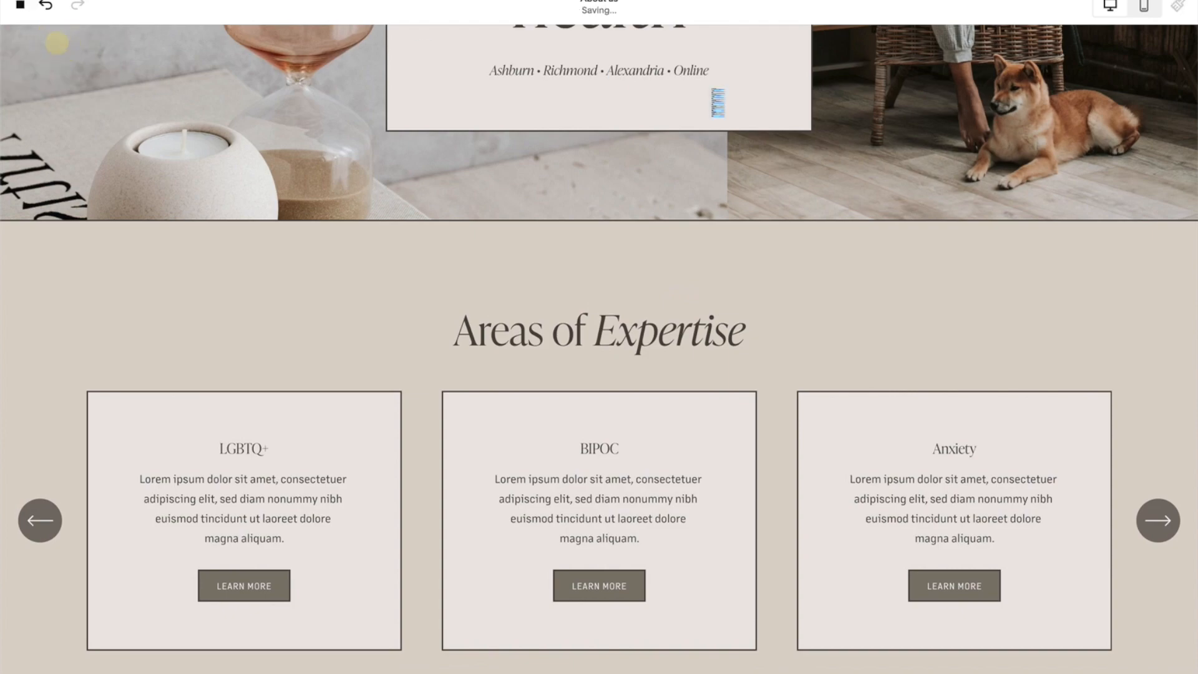
# Add the saved team members section back to the About us page below the hero section.
pyautogui.scroll(-3, 867, 239)
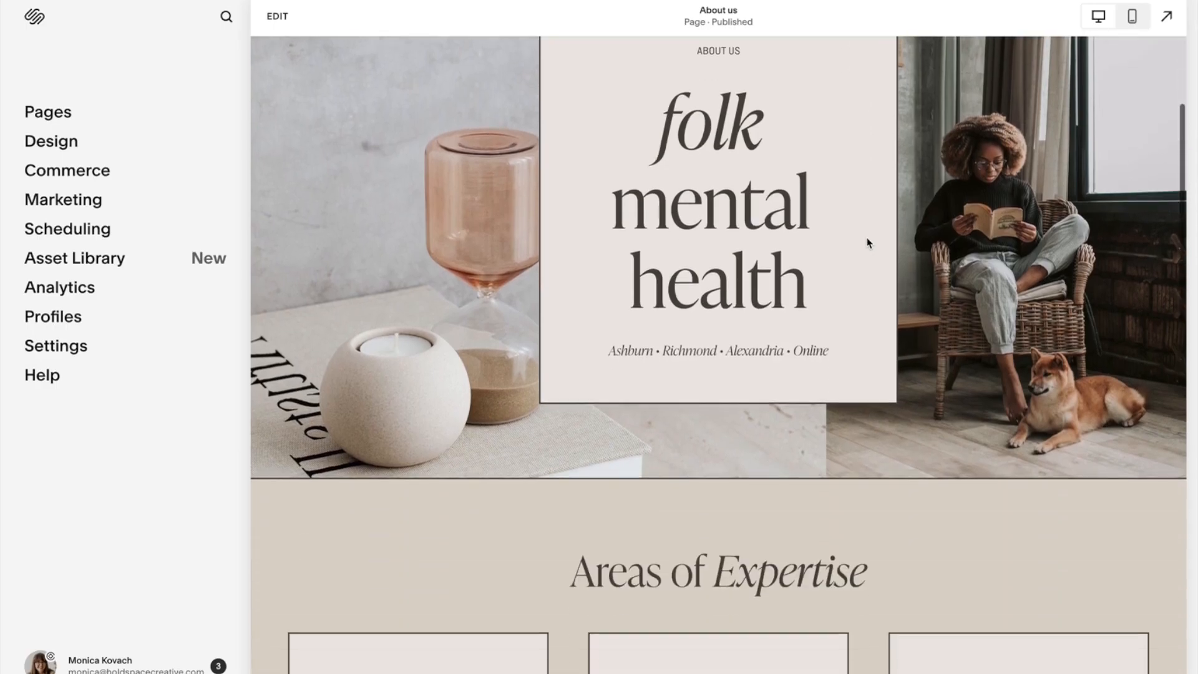
pyautogui.scroll(-12, 871, 238)
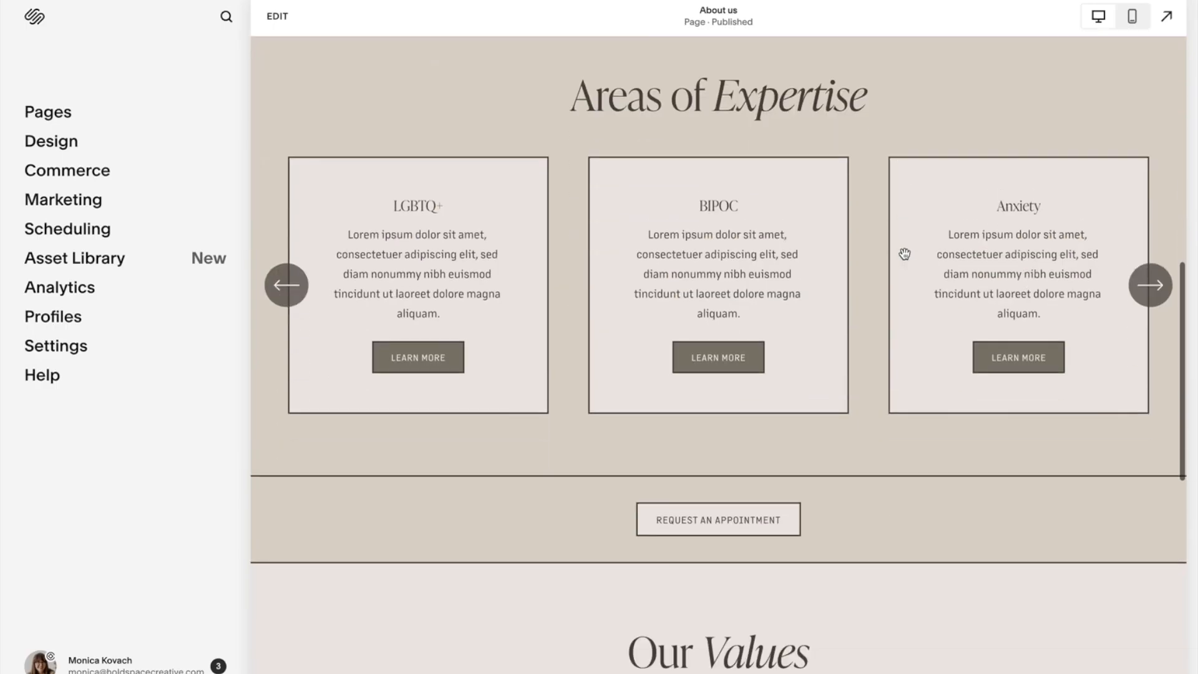
pyautogui.scroll(-6, 904, 255)
pyautogui.scroll(20, 904, 255)
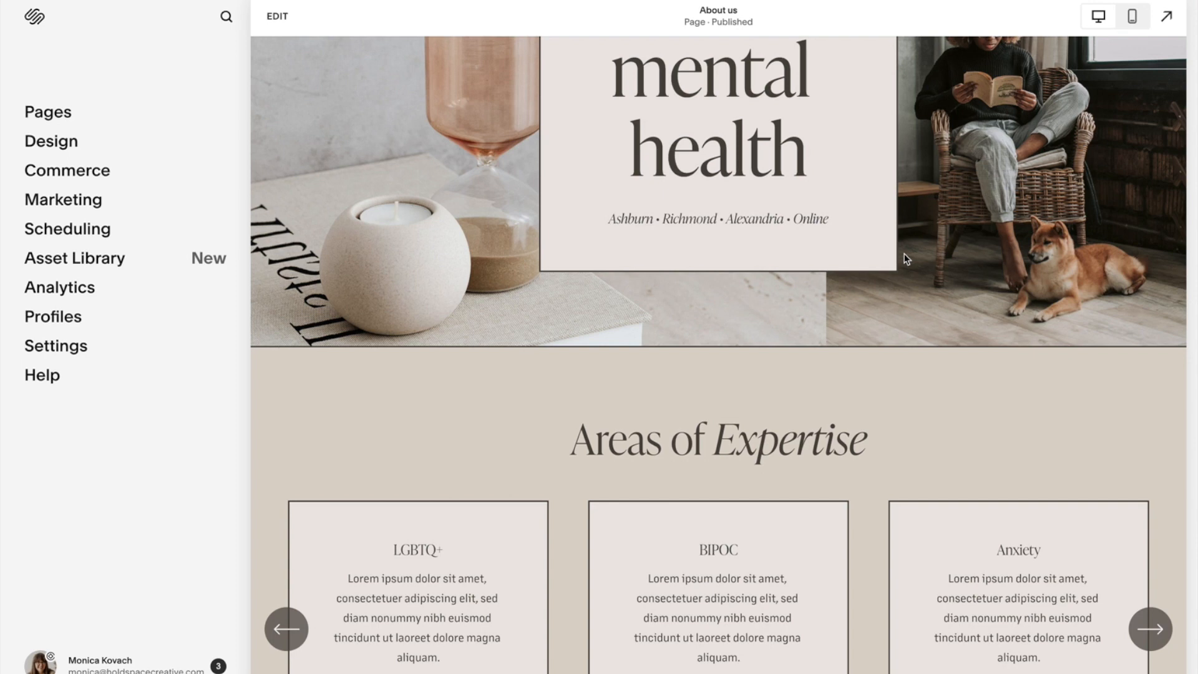
pyautogui.click(277, 16)
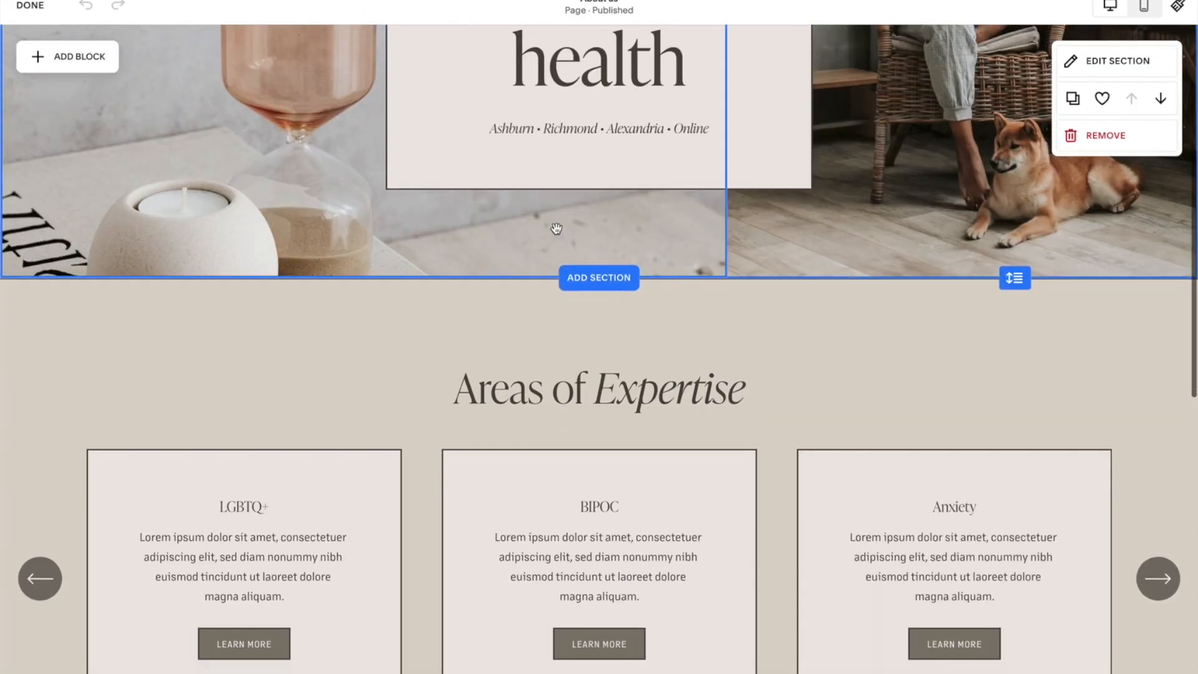
pyautogui.click(617, 277)
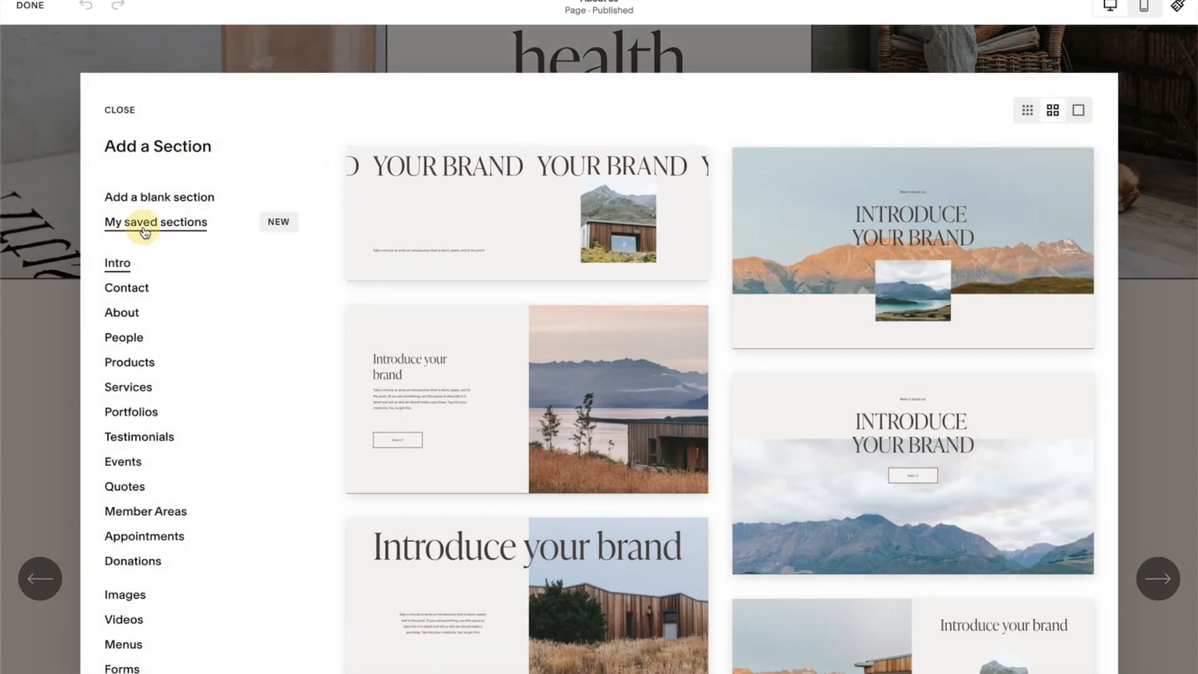
pyautogui.click(144, 231)
pyautogui.click(800, 240)
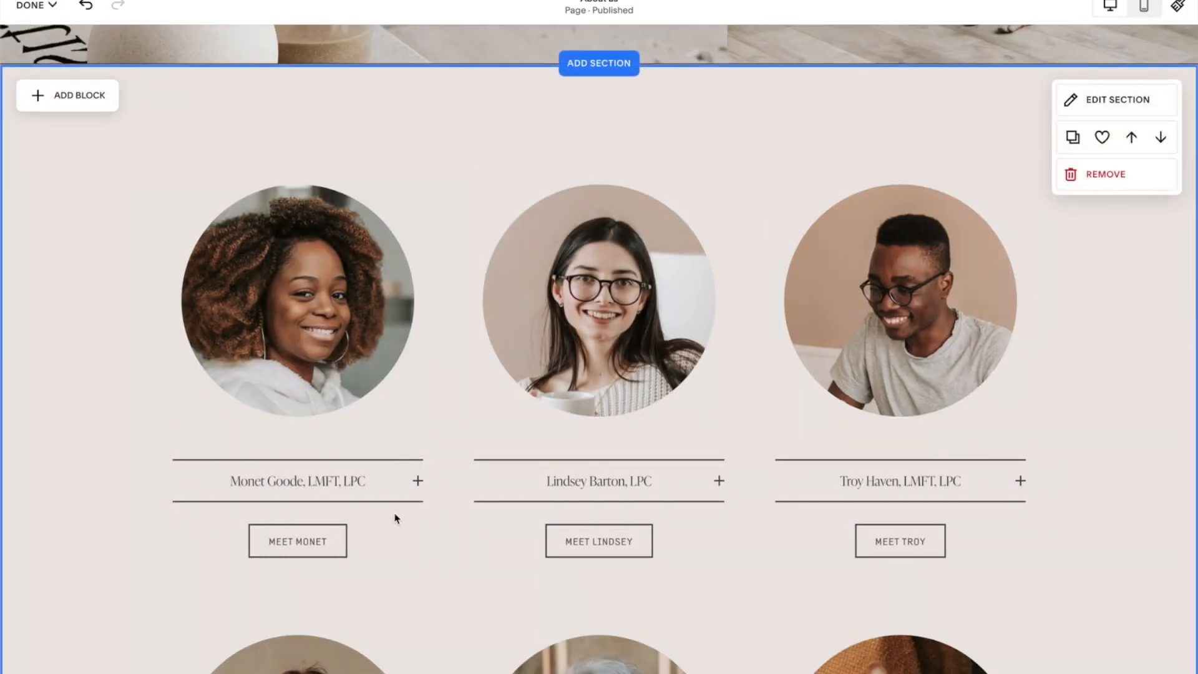
# Add the saved Meet the team heading section above the team members section.
pyautogui.click(397, 494)
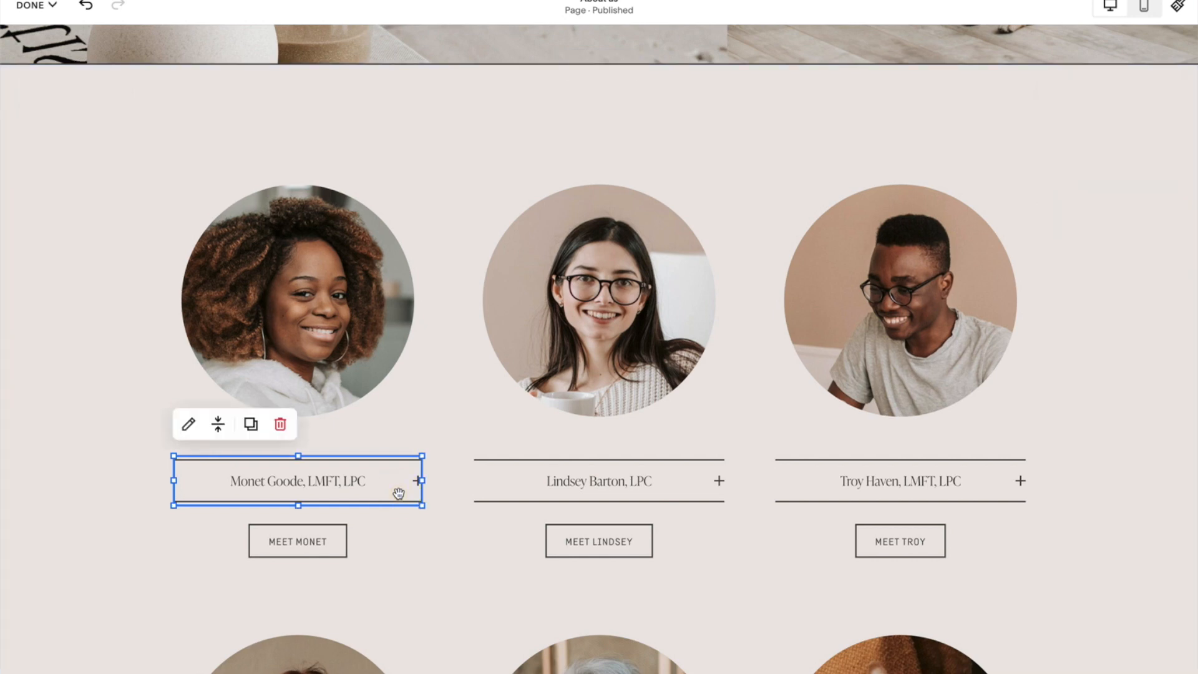
pyautogui.click(433, 207)
pyautogui.scroll(3, 433, 207)
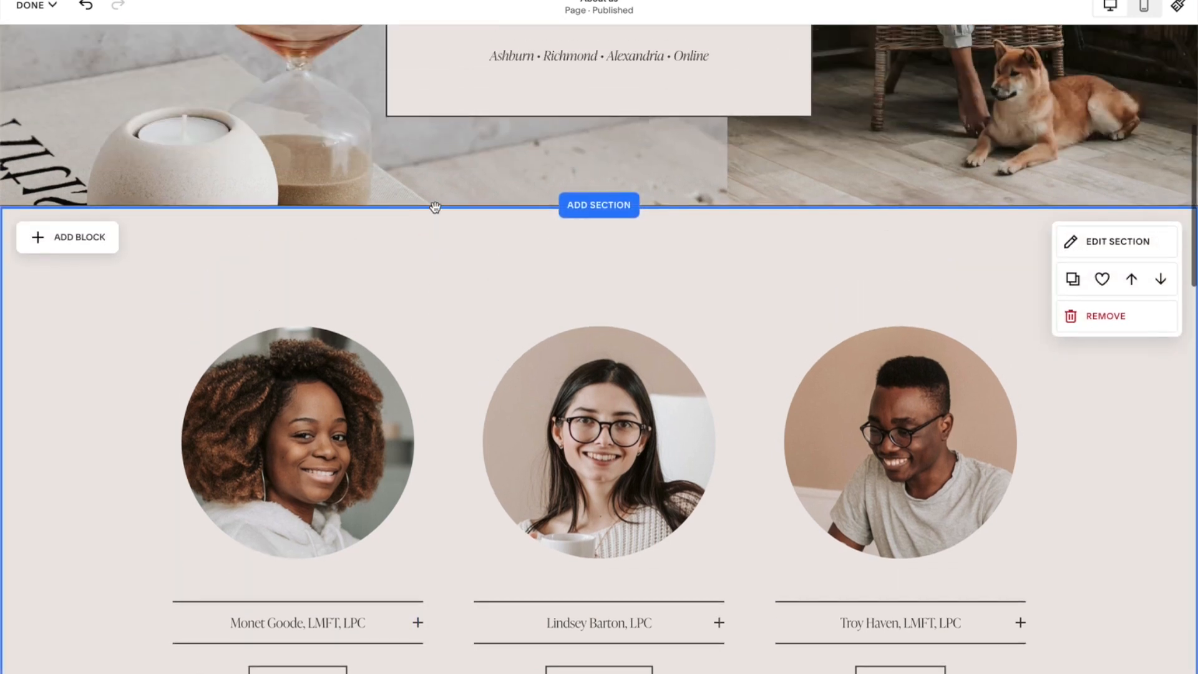
pyautogui.click(618, 245)
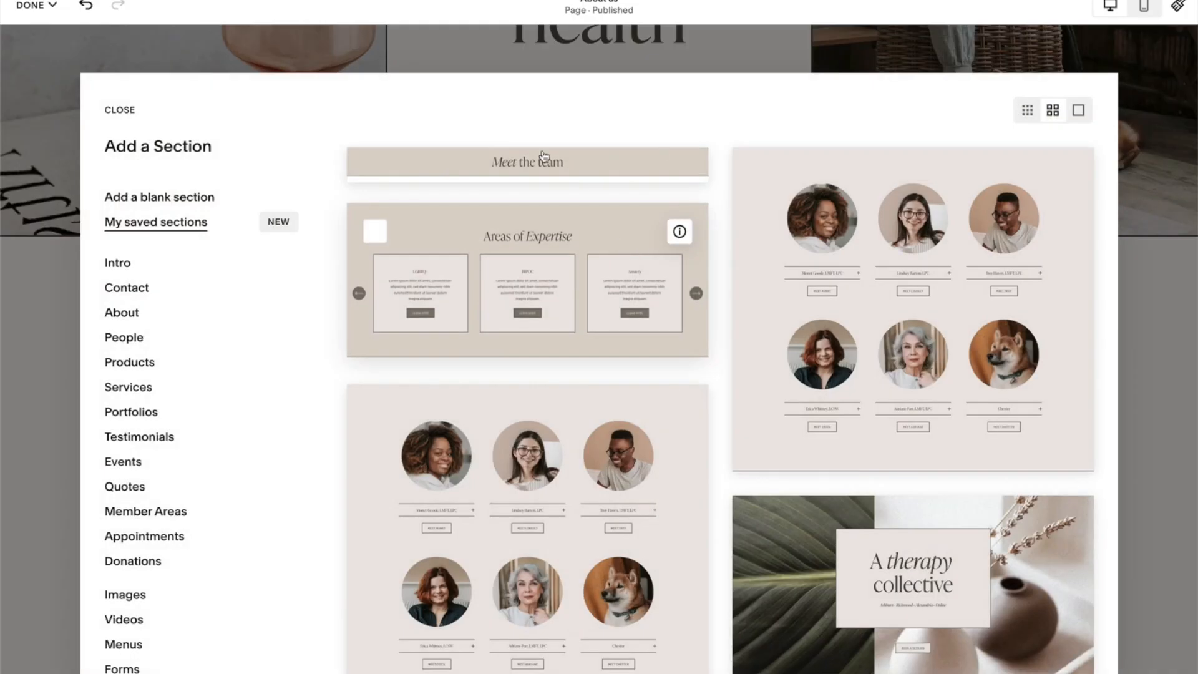
pyautogui.press('Escape')
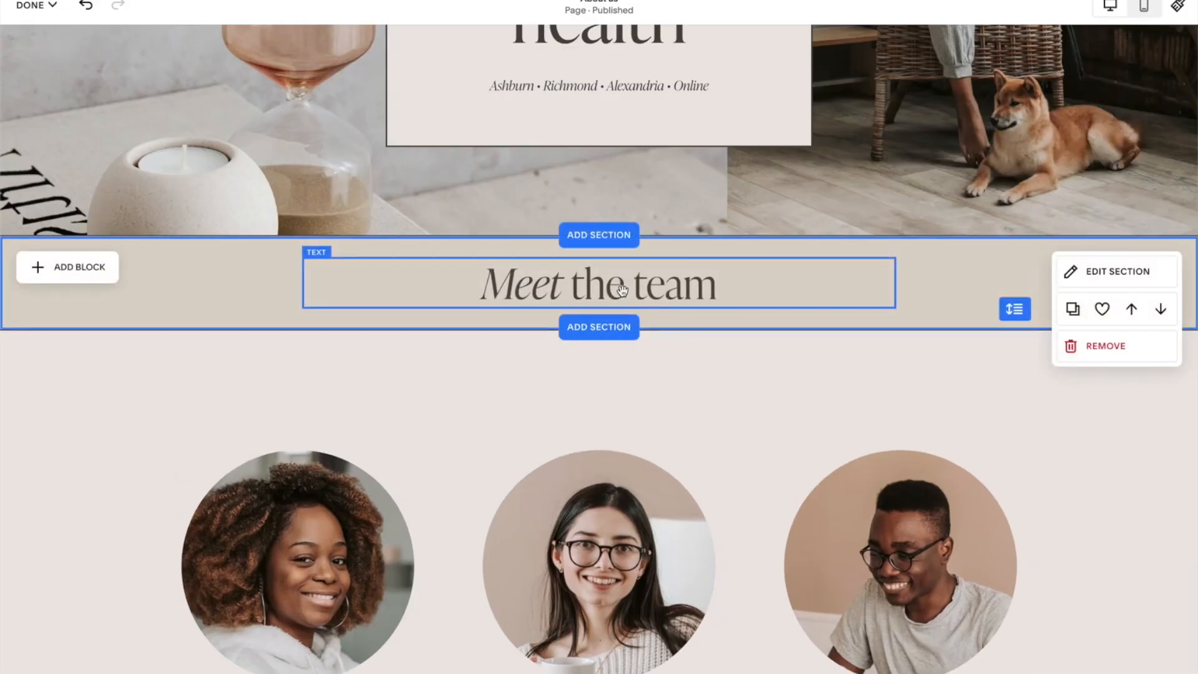
# Inspect the Licensed mental health professionals section on the Home page with its overlapping text boxes, then exit the editor.
pyautogui.scroll(-3, 1062, 475)
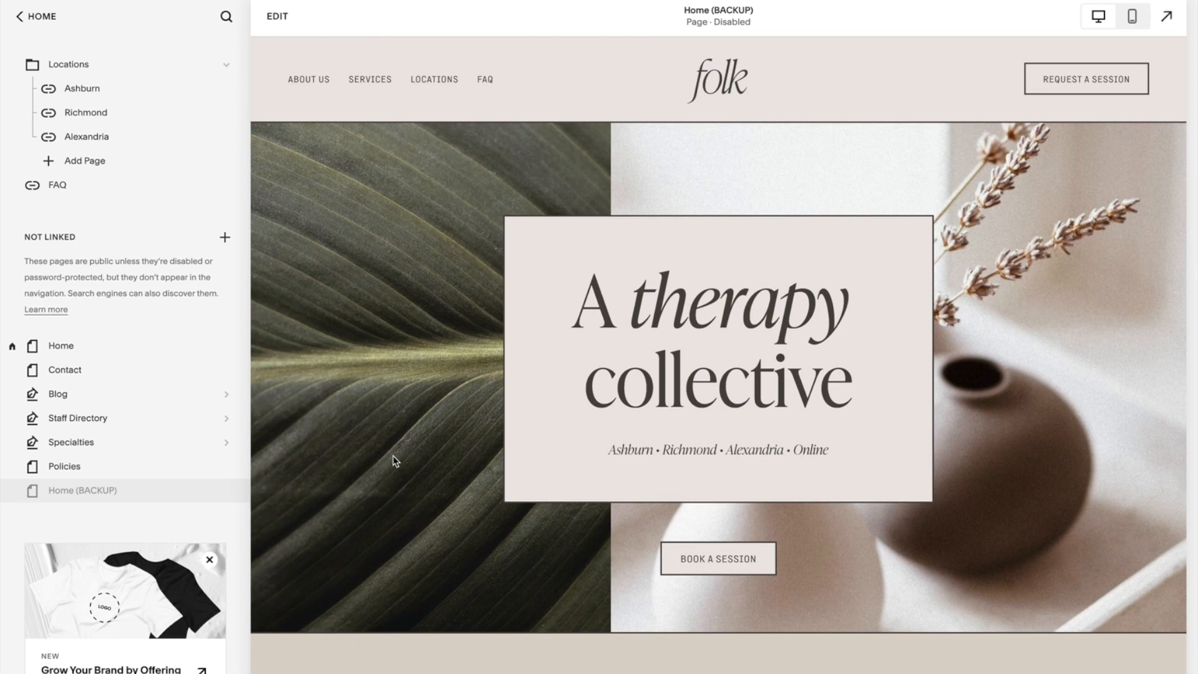
pyautogui.scroll(-8, 394, 461)
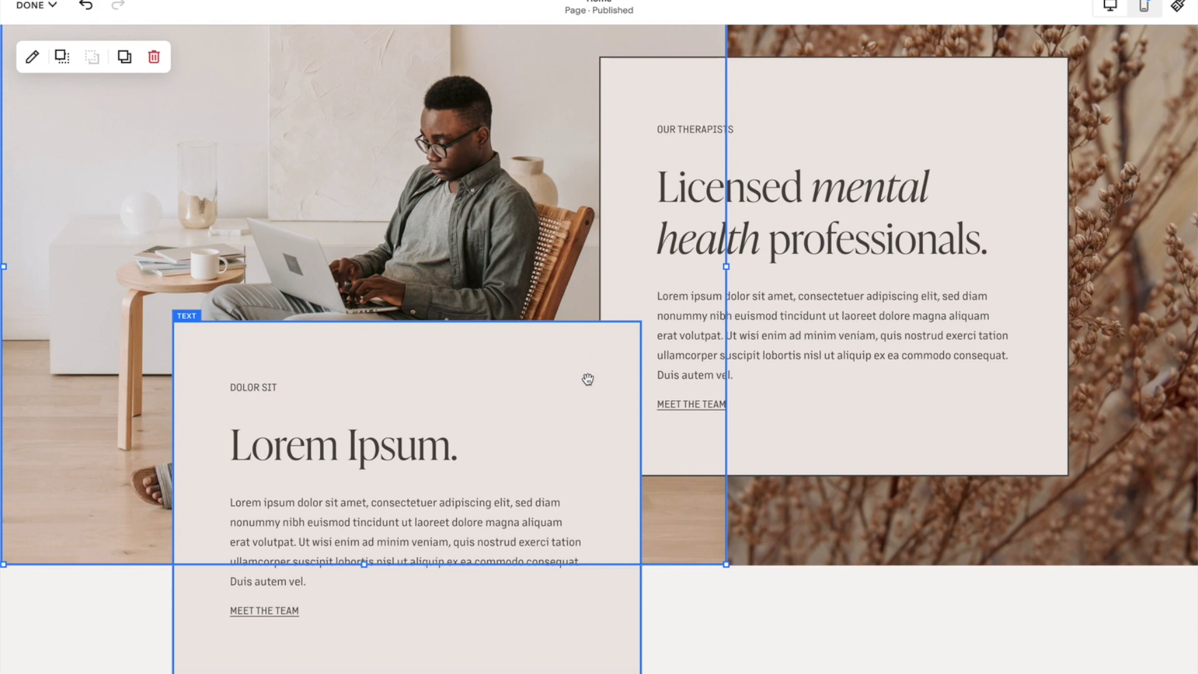
pyautogui.click(559, 403)
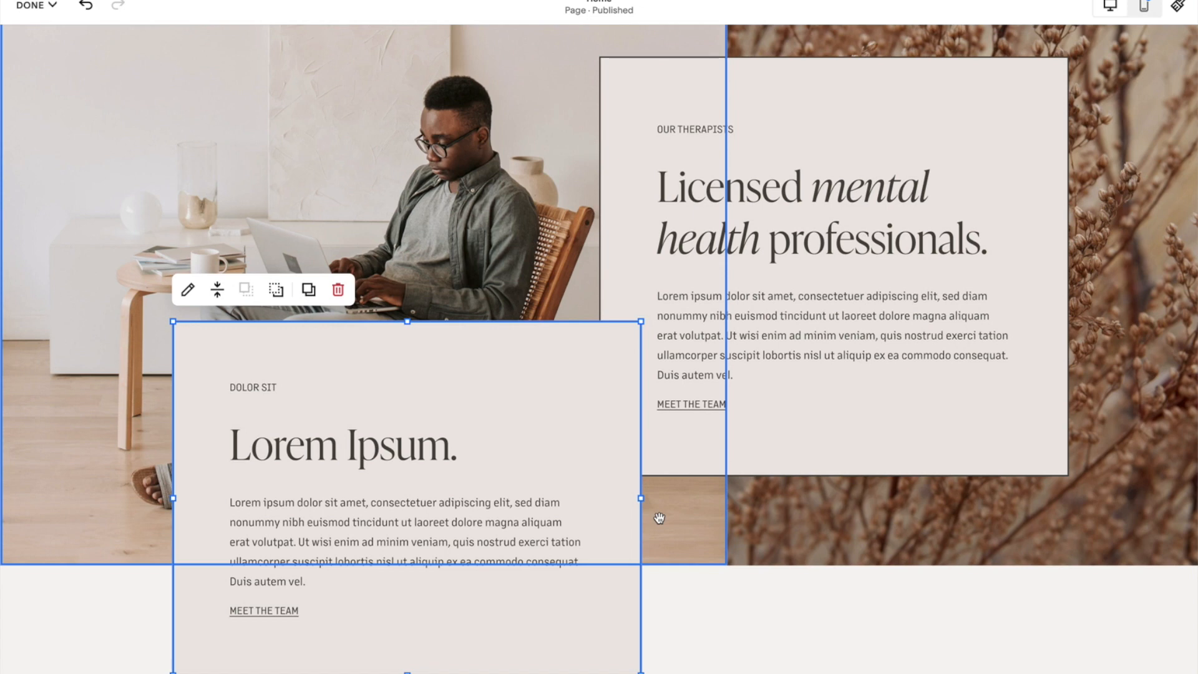
pyautogui.scroll(1, 660, 518)
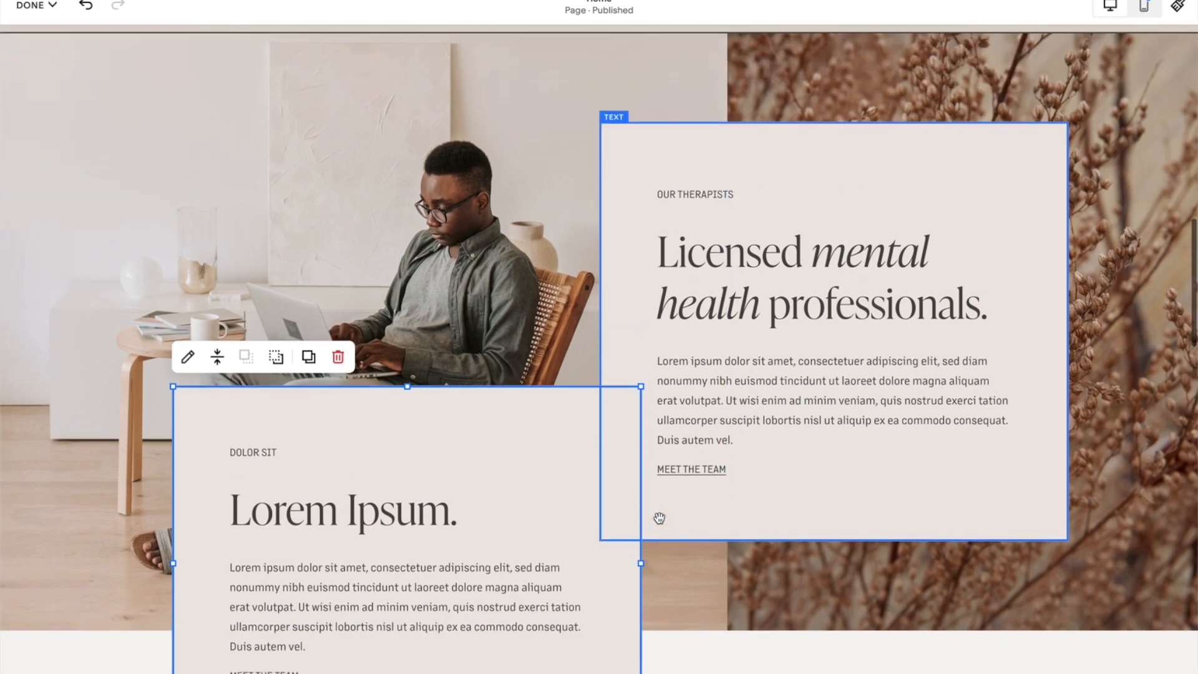
pyautogui.scroll(-1, 659, 517)
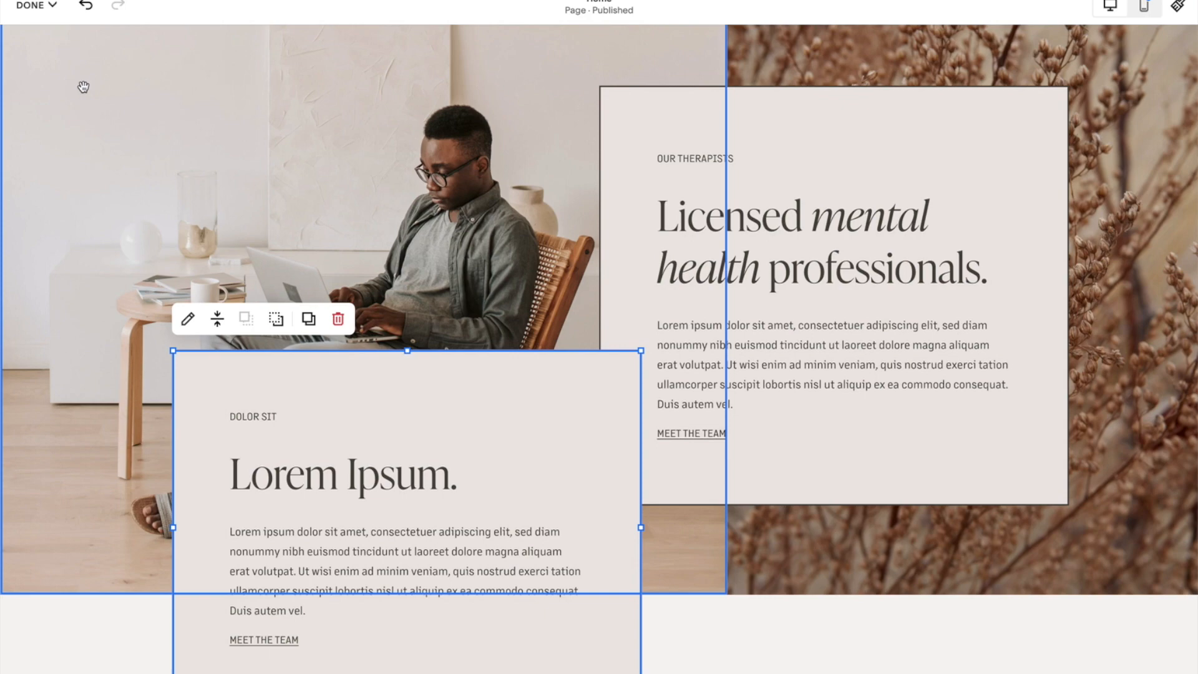
pyautogui.click(38, 6)
pyautogui.click(33, 46)
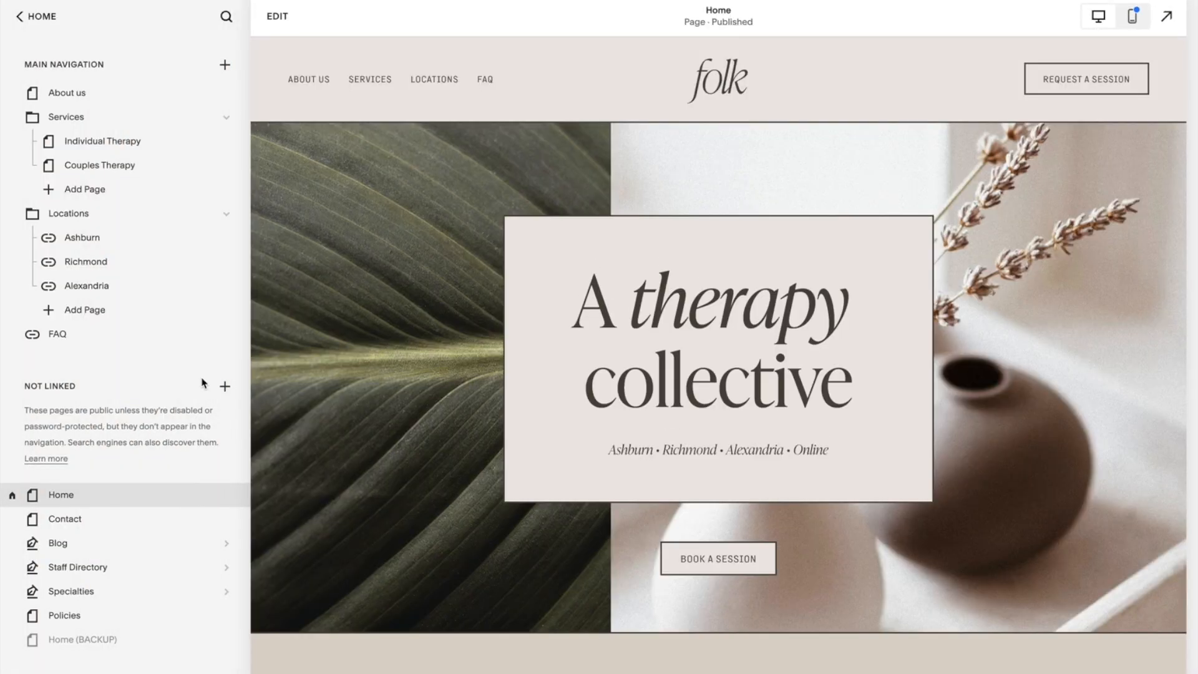
# Open the Home (BACKUP) page, save its Licensed mental health professionals section to saved sections, and exit the editor.
pyautogui.click(116, 641)
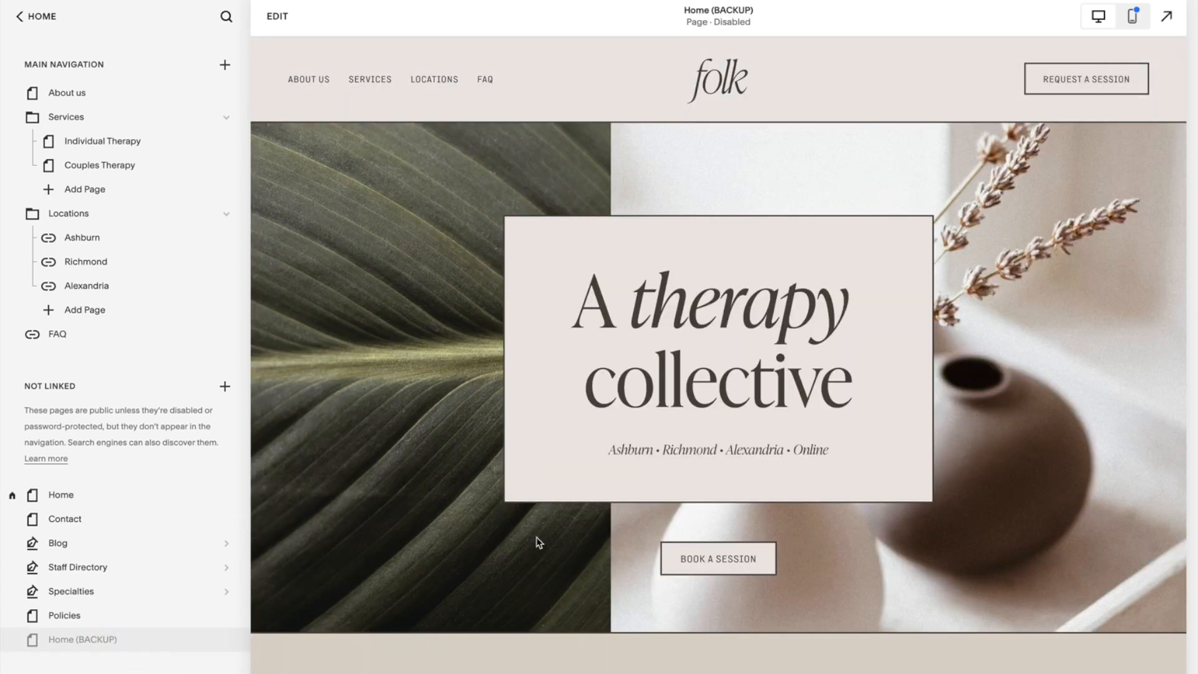
pyautogui.scroll(-5, 539, 542)
pyautogui.click(277, 16)
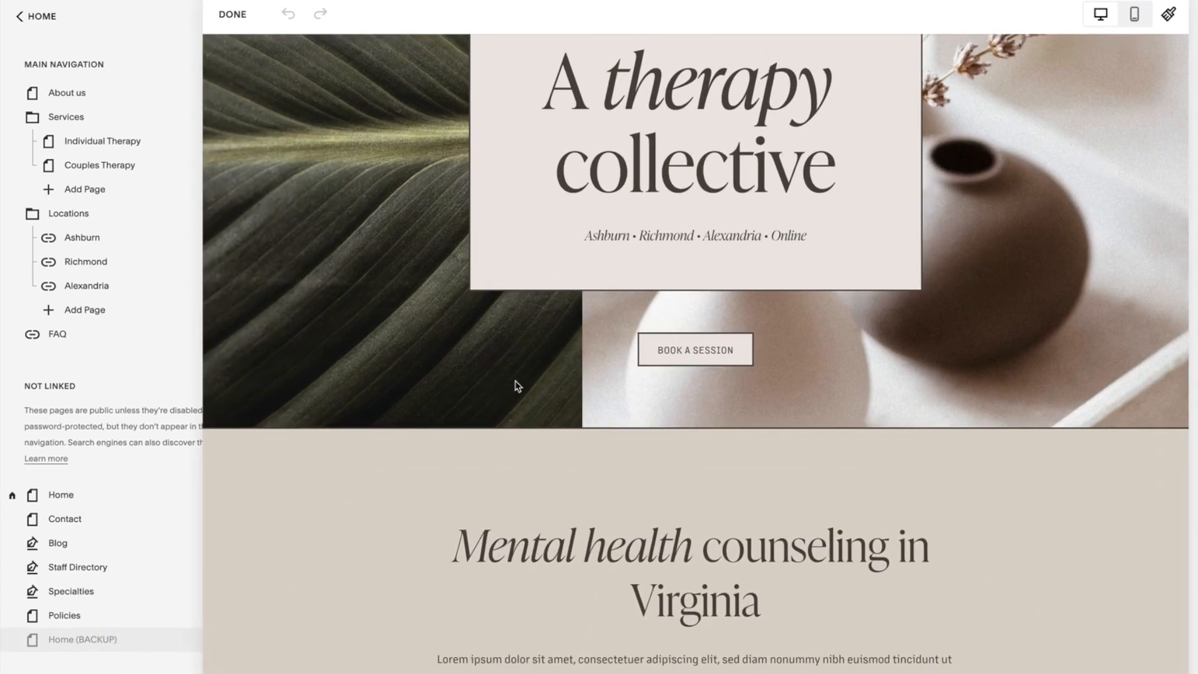
pyautogui.scroll(-5, 602, 401)
pyautogui.scroll(-8, 602, 399)
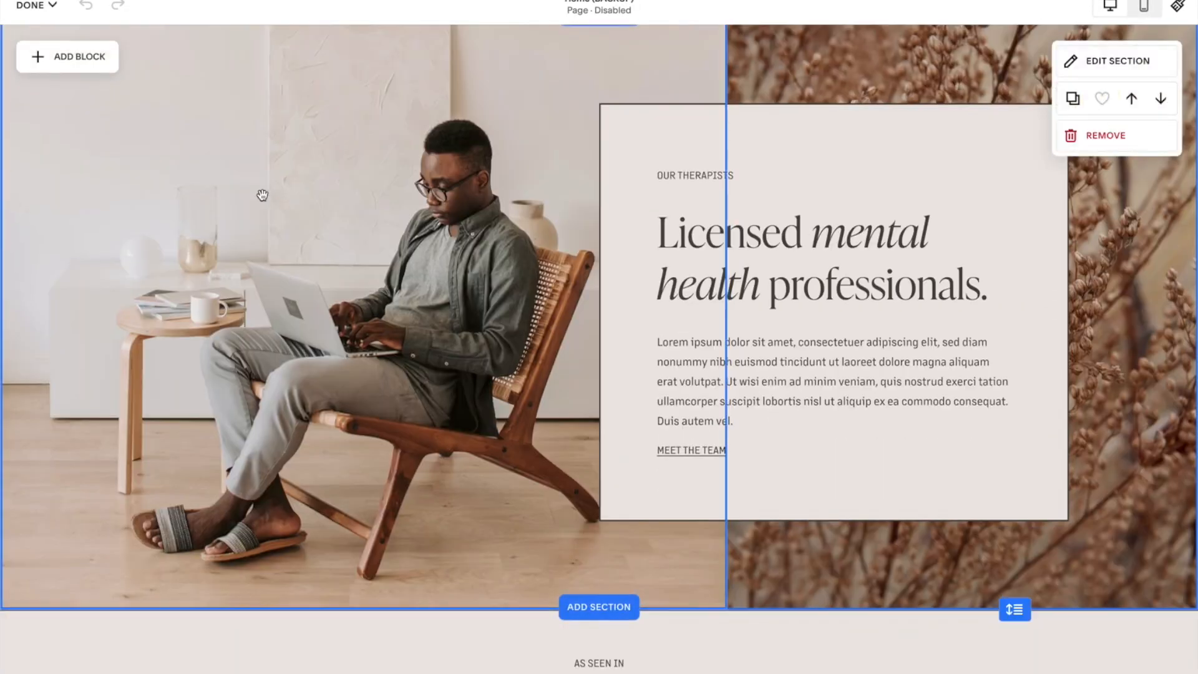
pyautogui.click(50, 10)
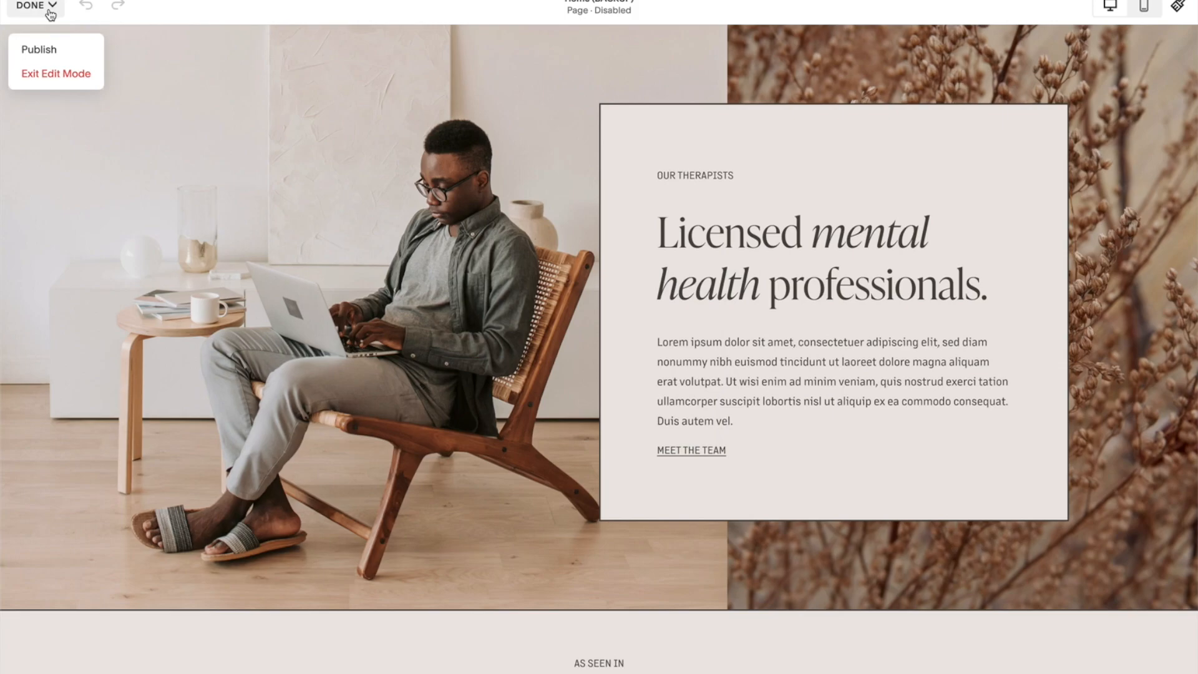
pyautogui.click(53, 73)
# Add the saved Licensed mental health professionals section to the Home page above the existing one.
pyautogui.click(237, 112)
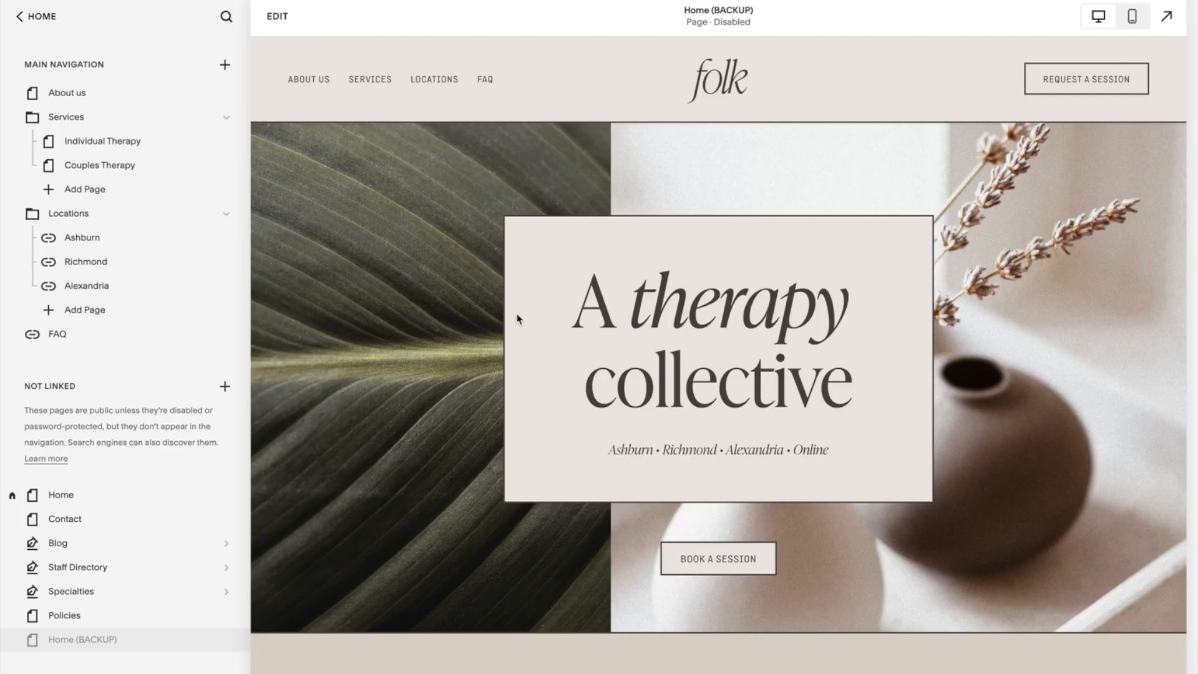
pyautogui.click(144, 496)
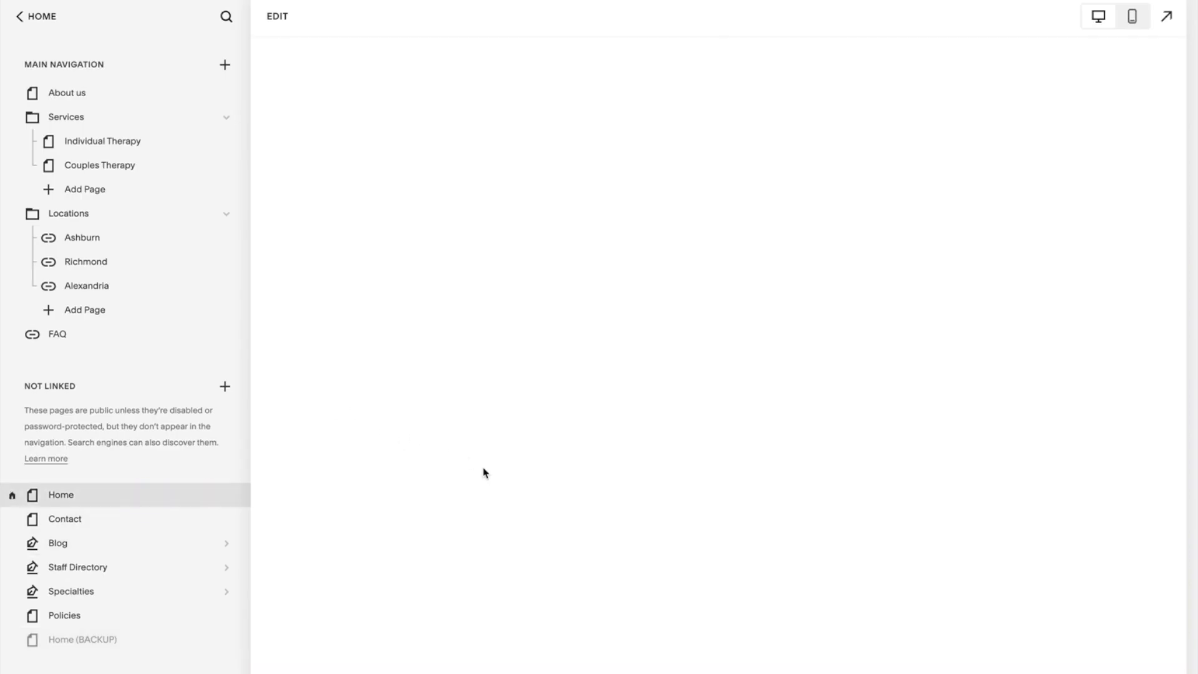
pyautogui.scroll(-15, 486, 472)
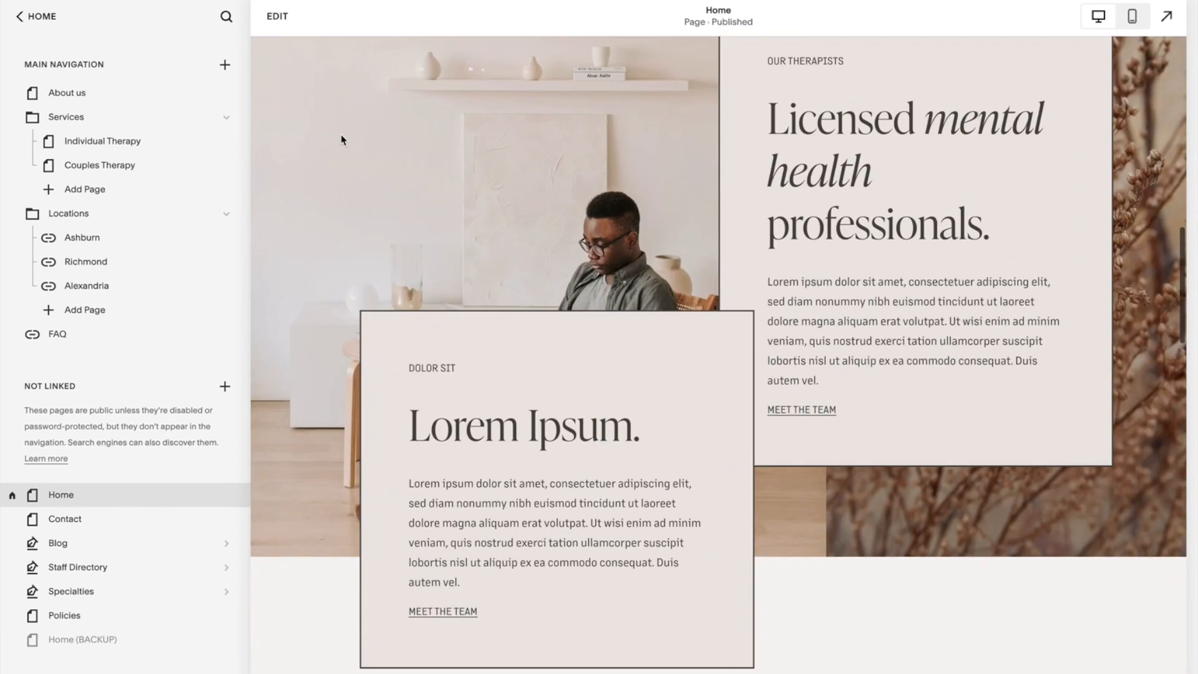
pyautogui.click(277, 16)
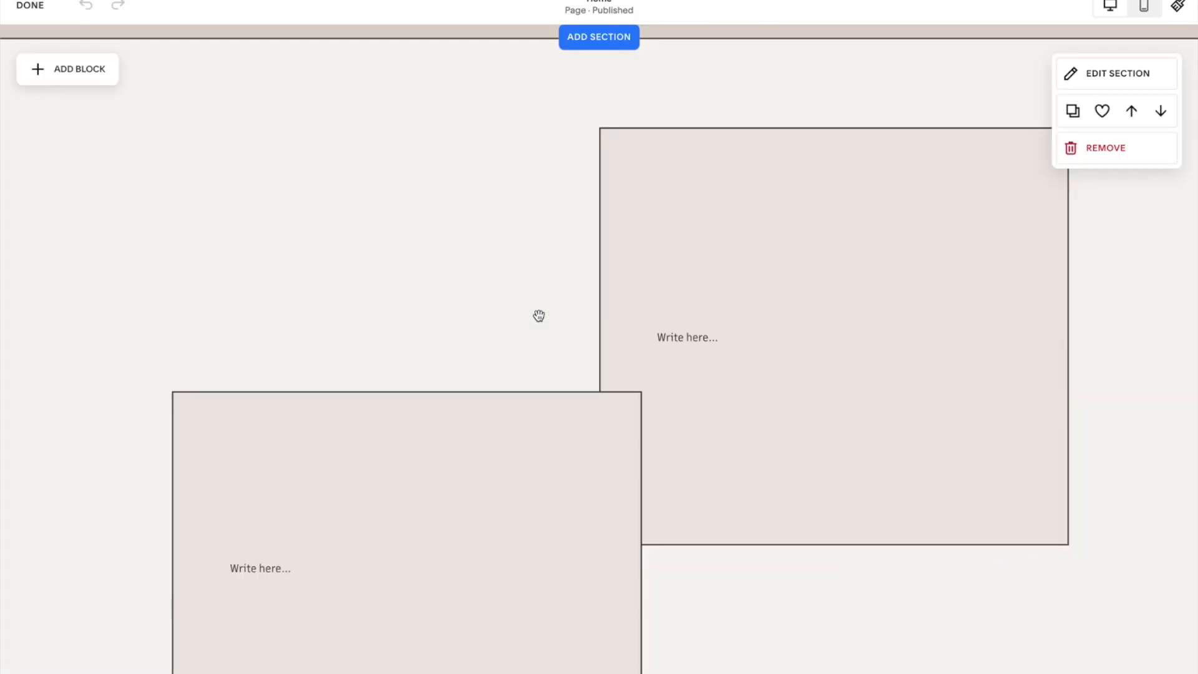
pyautogui.scroll(2, 564, 305)
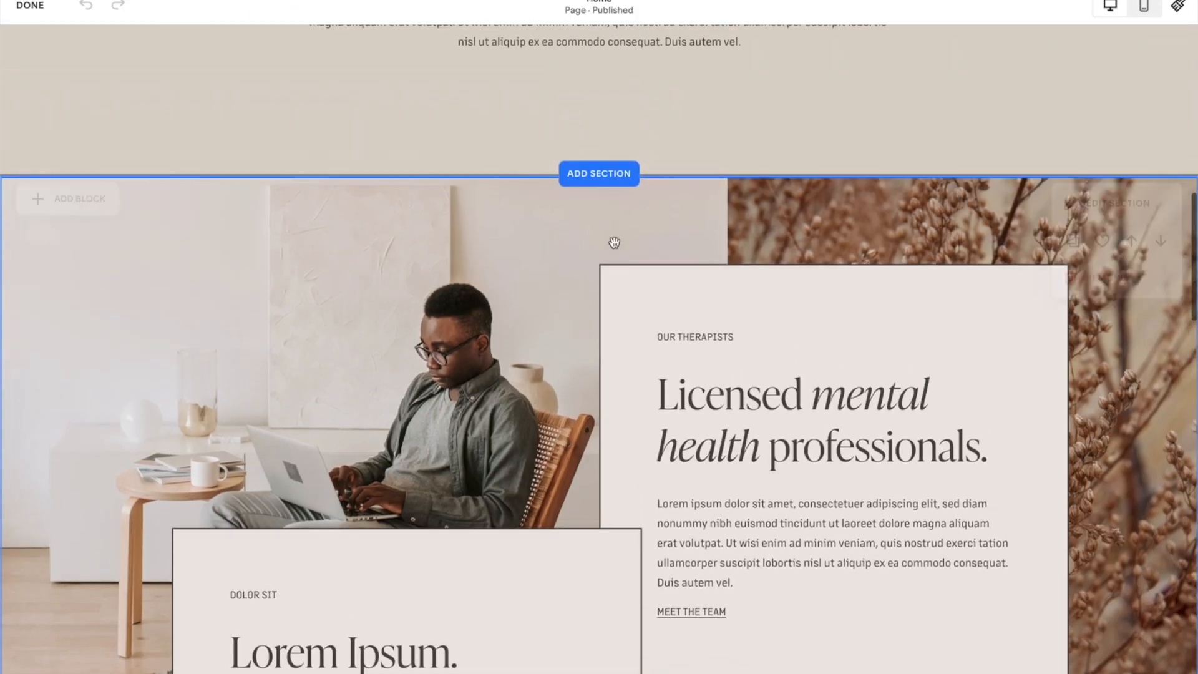
pyautogui.click(615, 175)
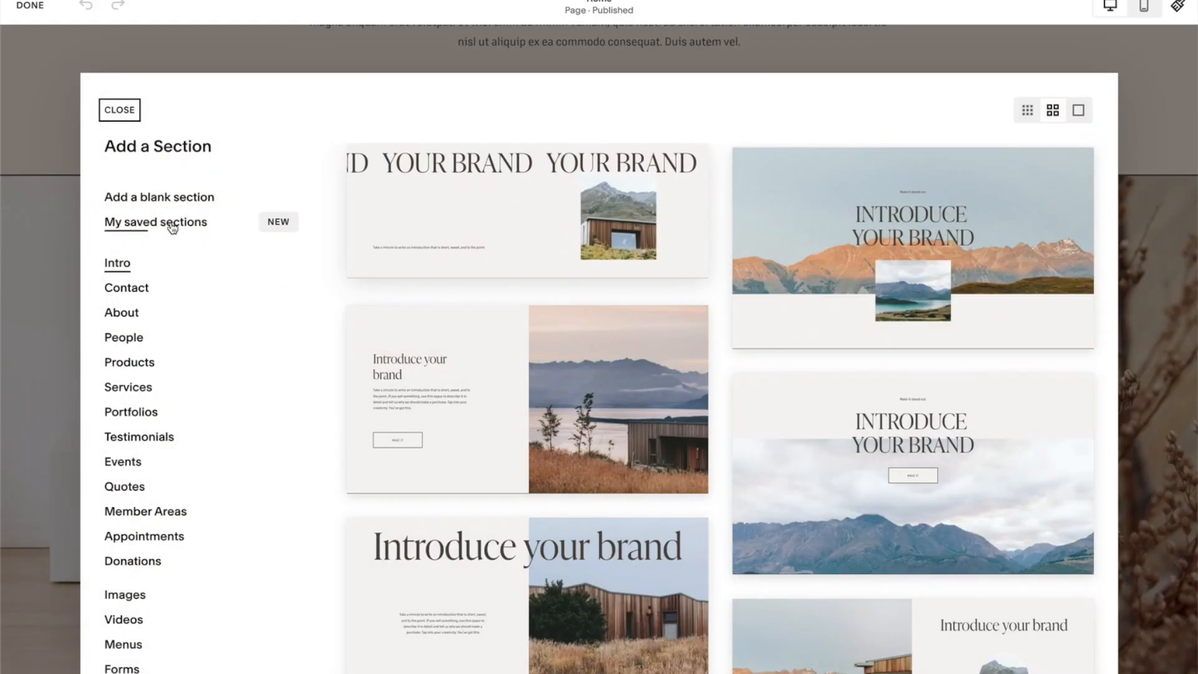
pyautogui.click(160, 223)
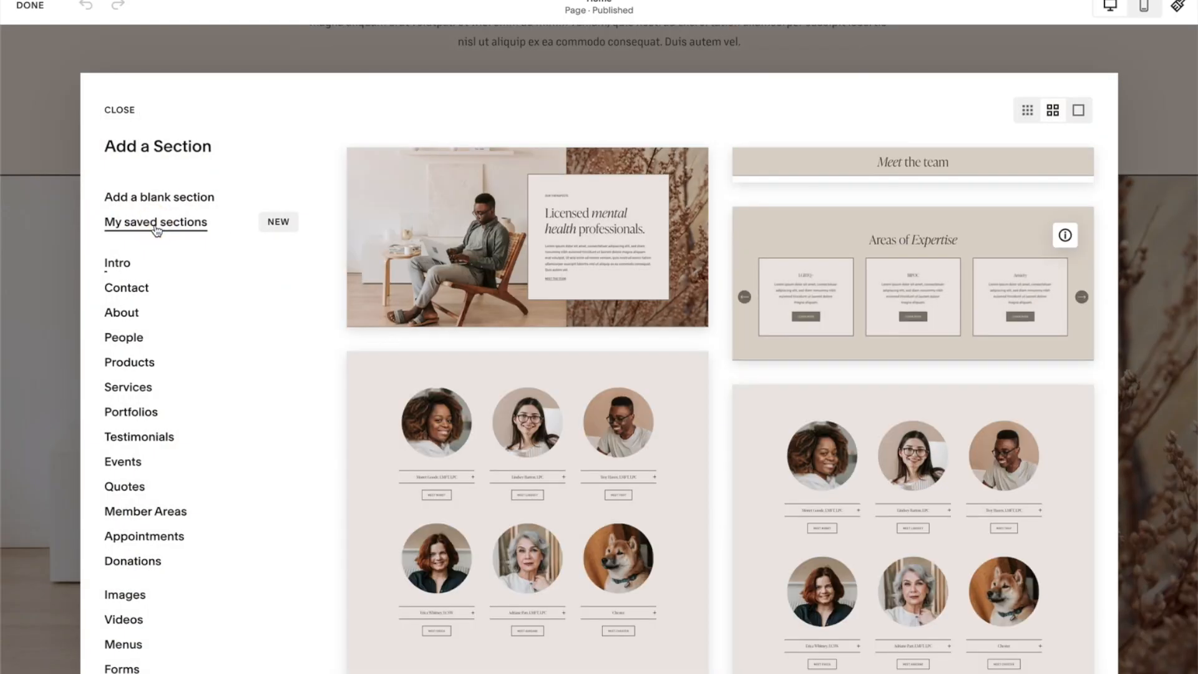
pyautogui.click(469, 228)
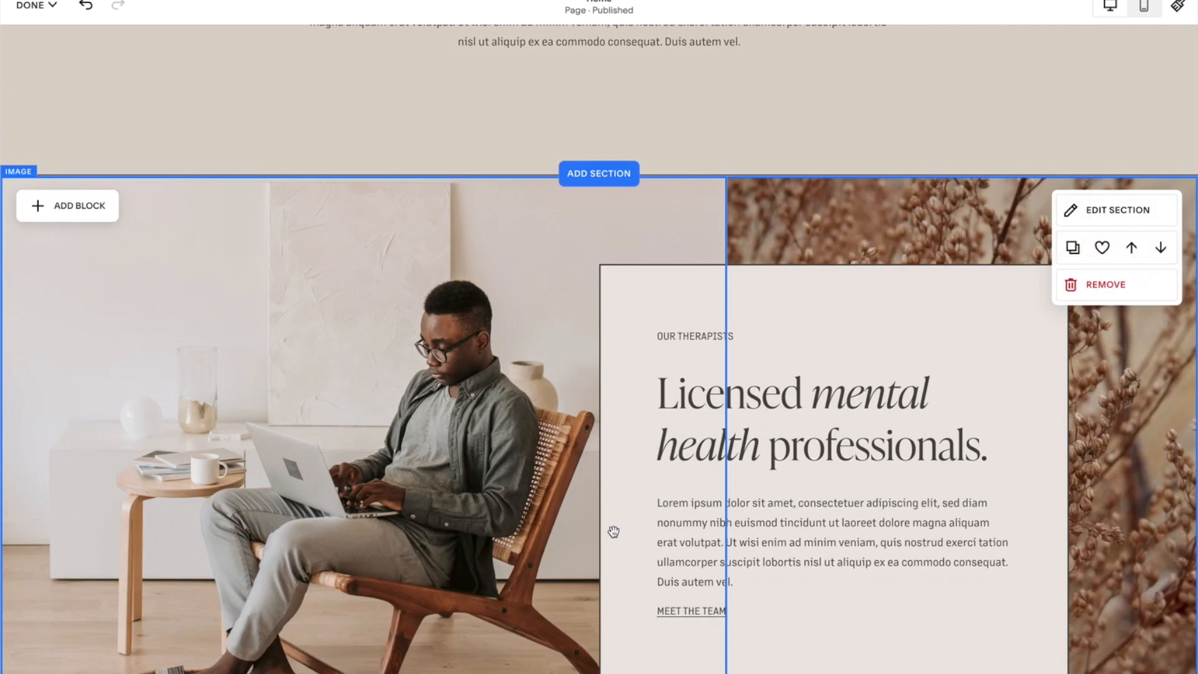
# Remove the original Licensed mental health professionals section with the overlapping text box from the Home page.
pyautogui.scroll(-5, 882, 428)
pyautogui.scroll(-4, 882, 424)
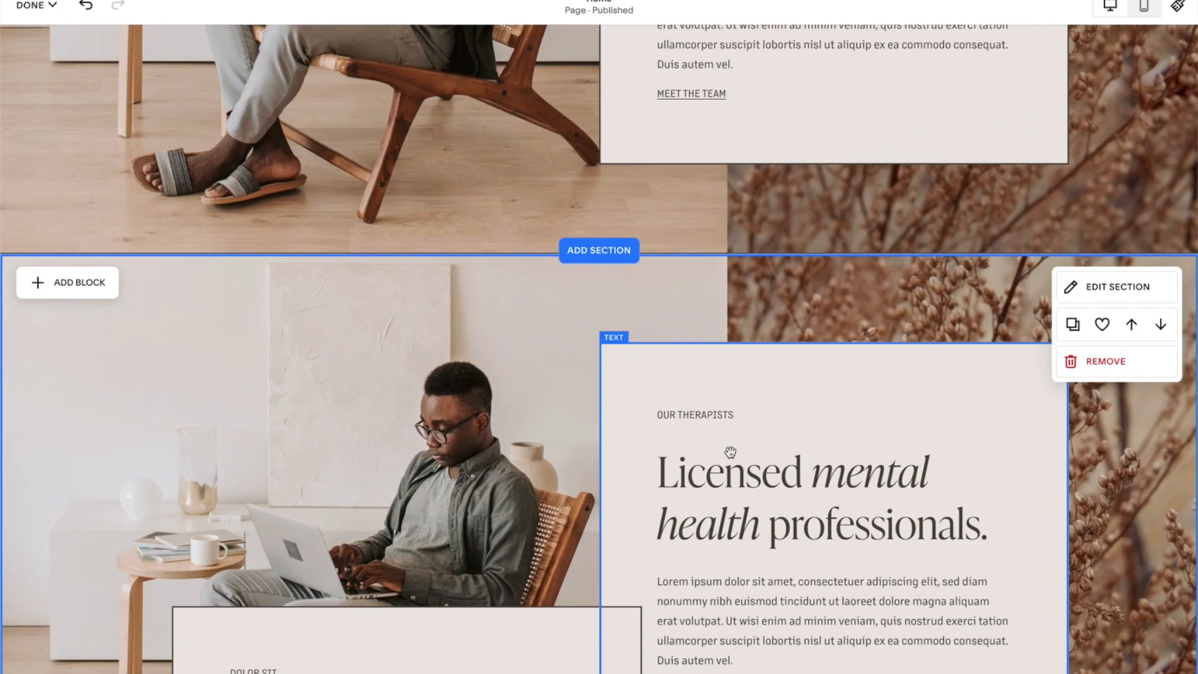
pyautogui.scroll(10, 715, 506)
pyautogui.scroll(-9, 714, 507)
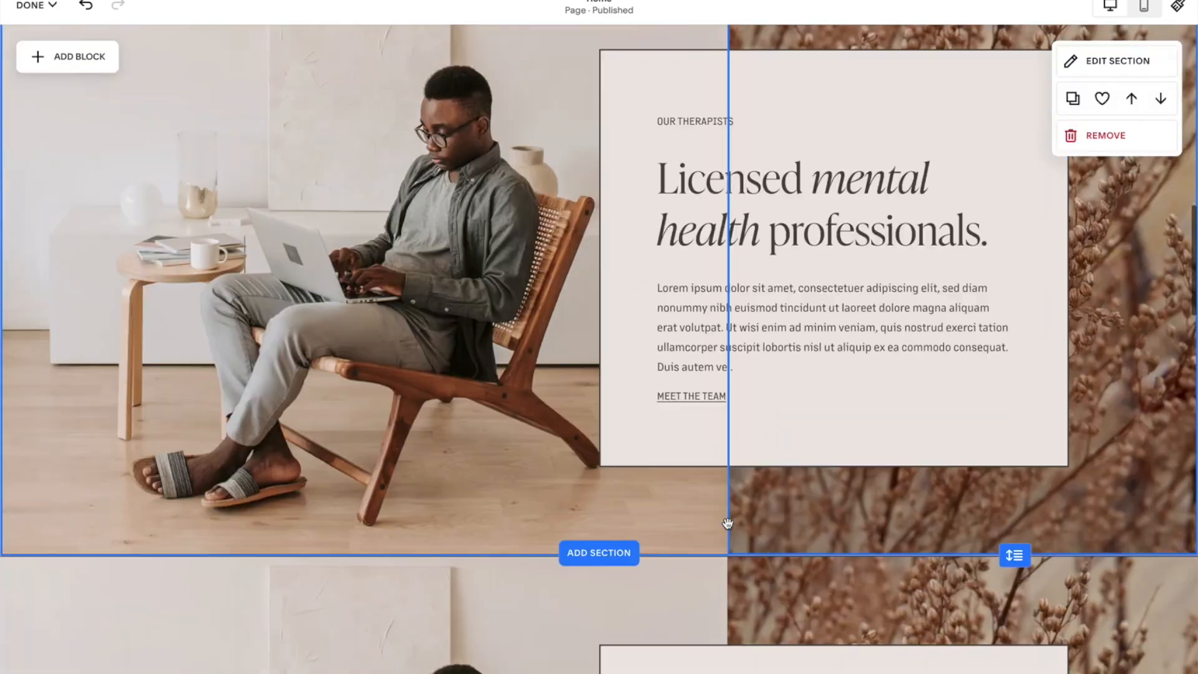
pyautogui.click(1108, 462)
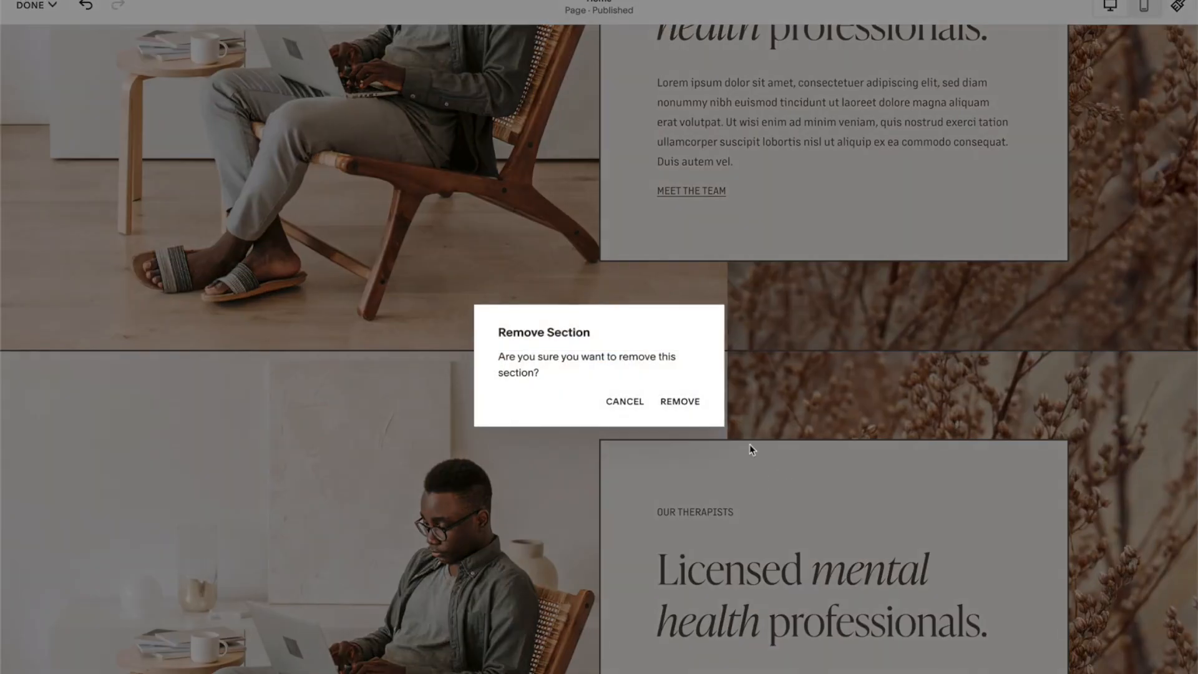
pyautogui.click(689, 406)
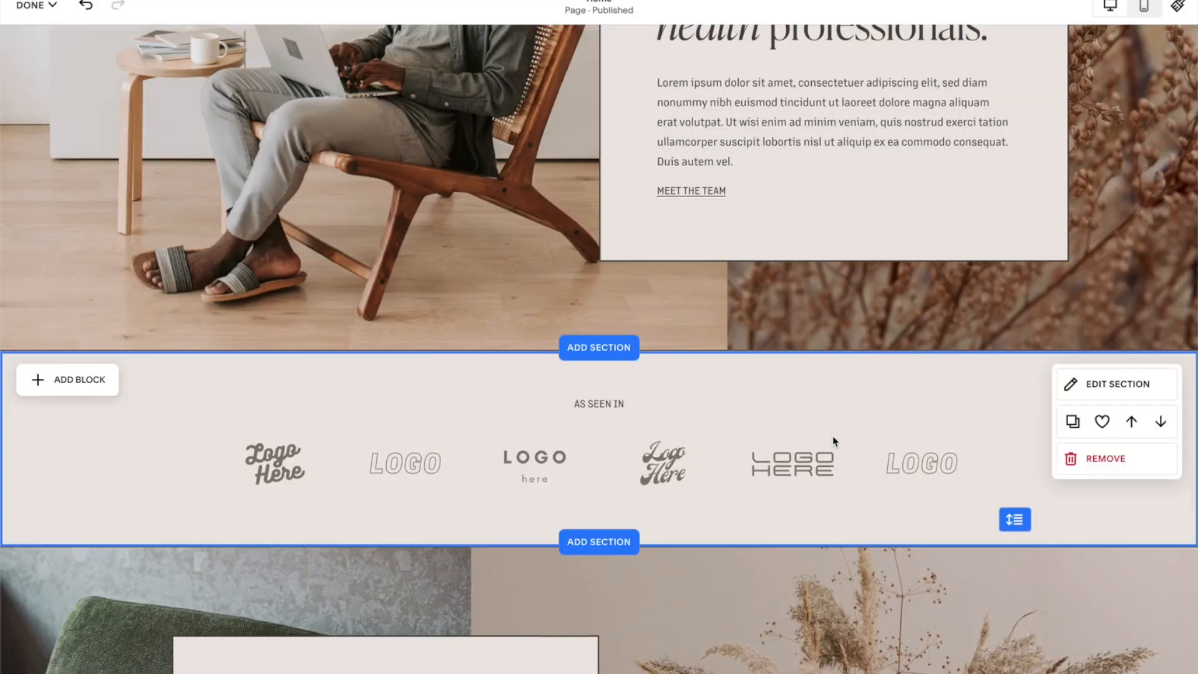
pyautogui.scroll(6, 832, 435)
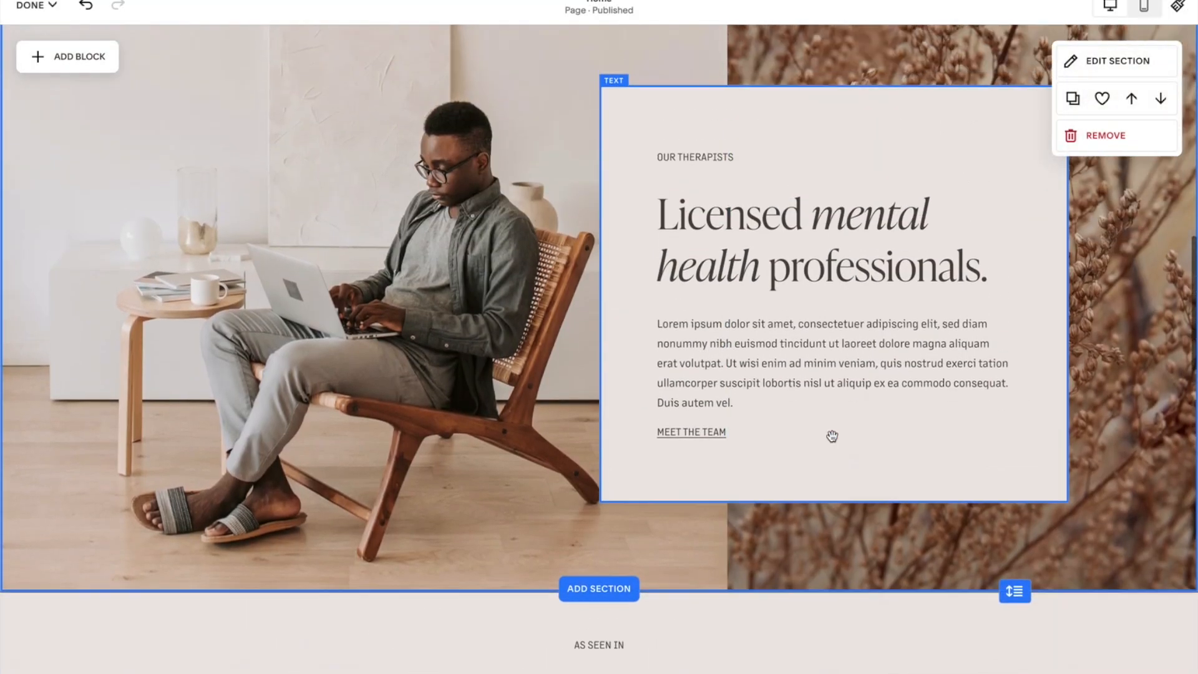